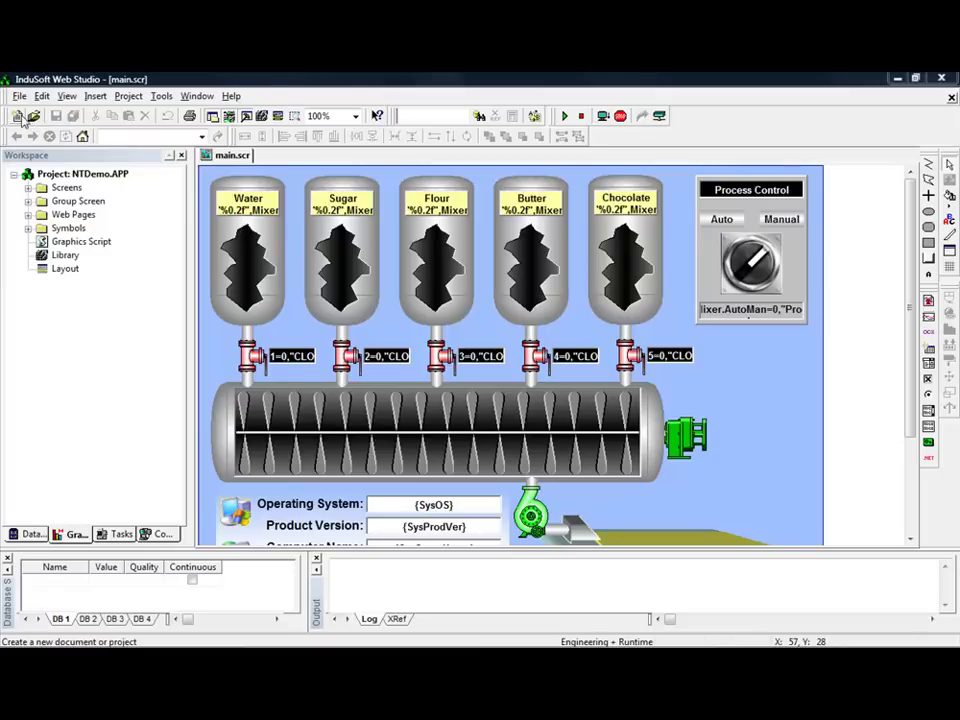
Create a new Local Interface project named 'Database Video'.
click(17, 116)
click(374, 238)
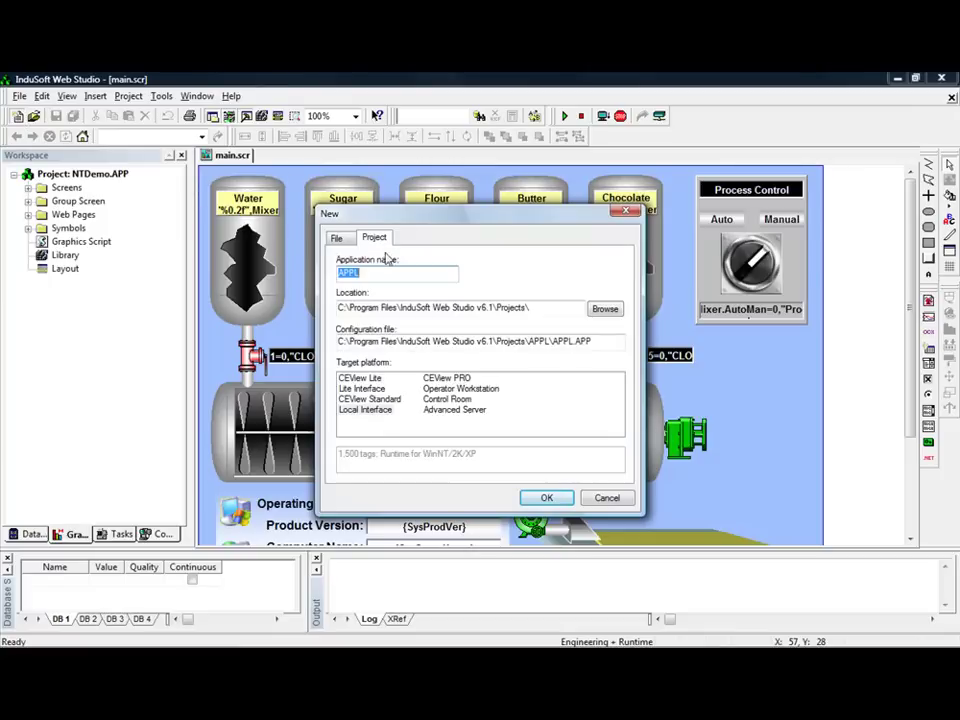
text(D)
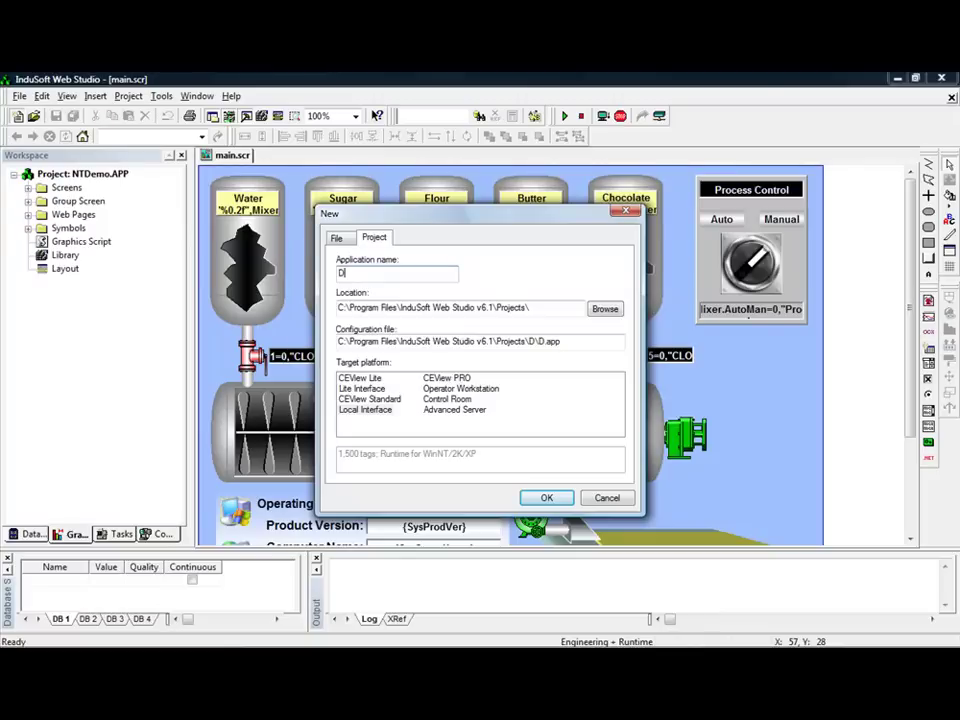
text(atabas)
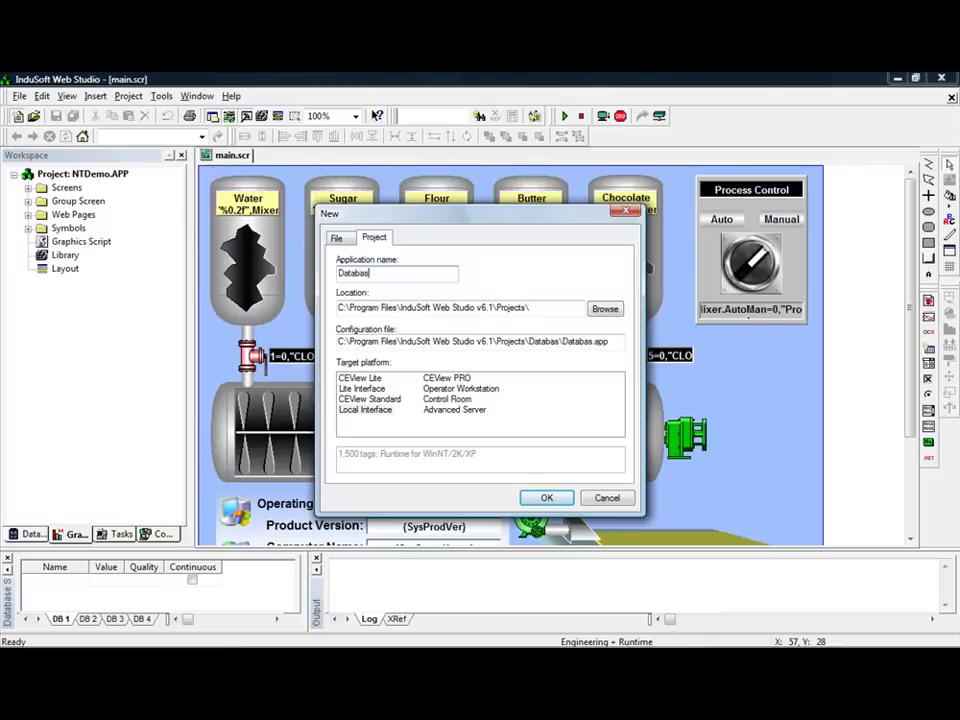
text(e Video)
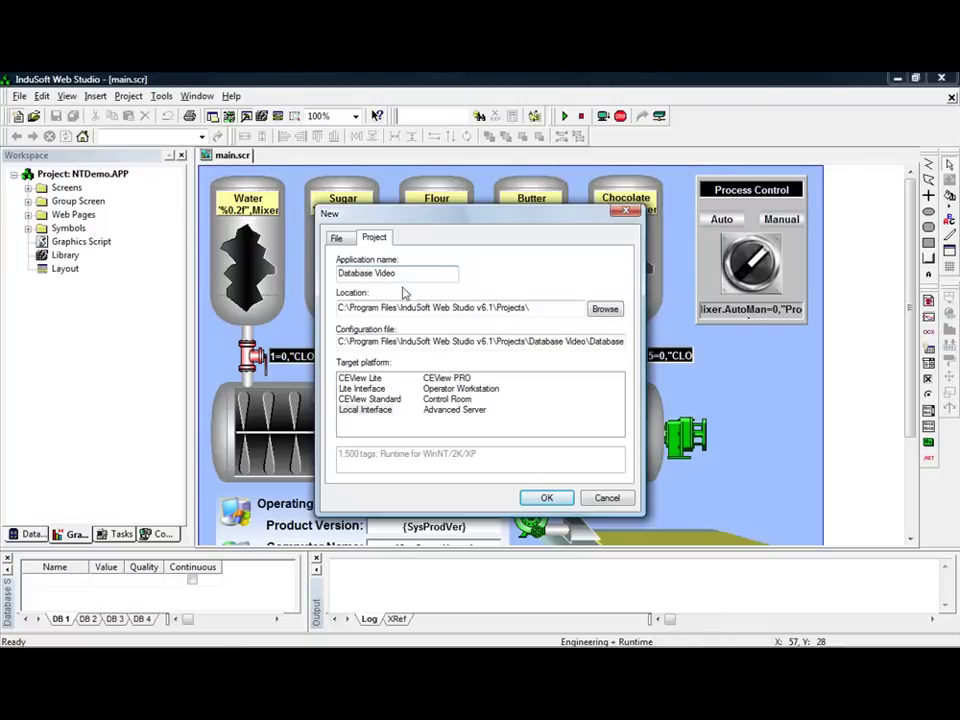
click(385, 410)
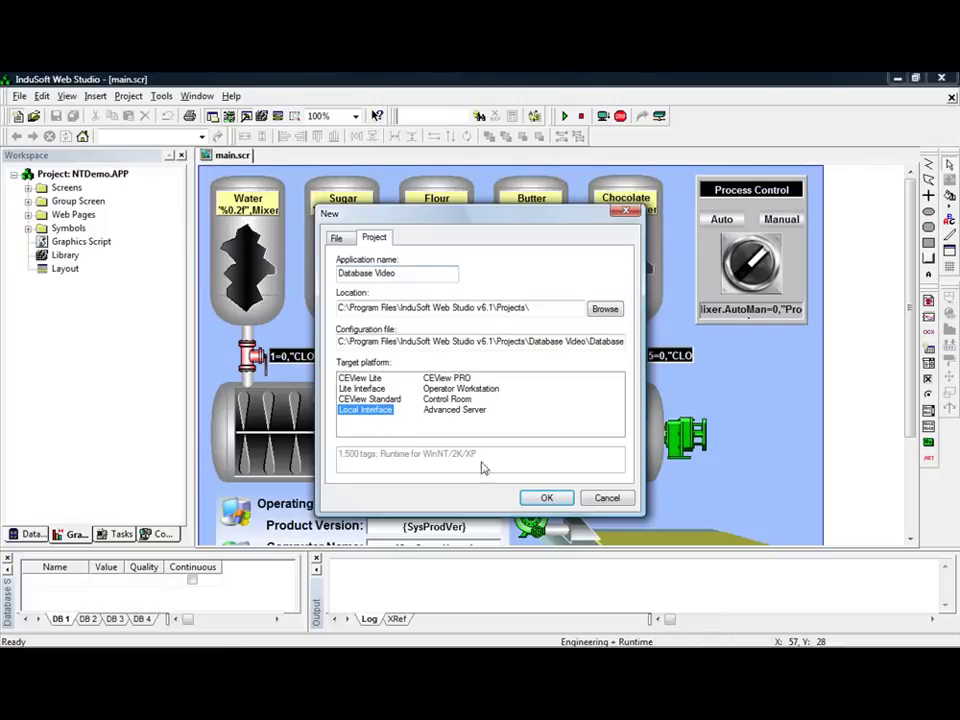
click(547, 497)
Set the project resolution to 1024 x 768 and insert a blank screen.
click(541, 285)
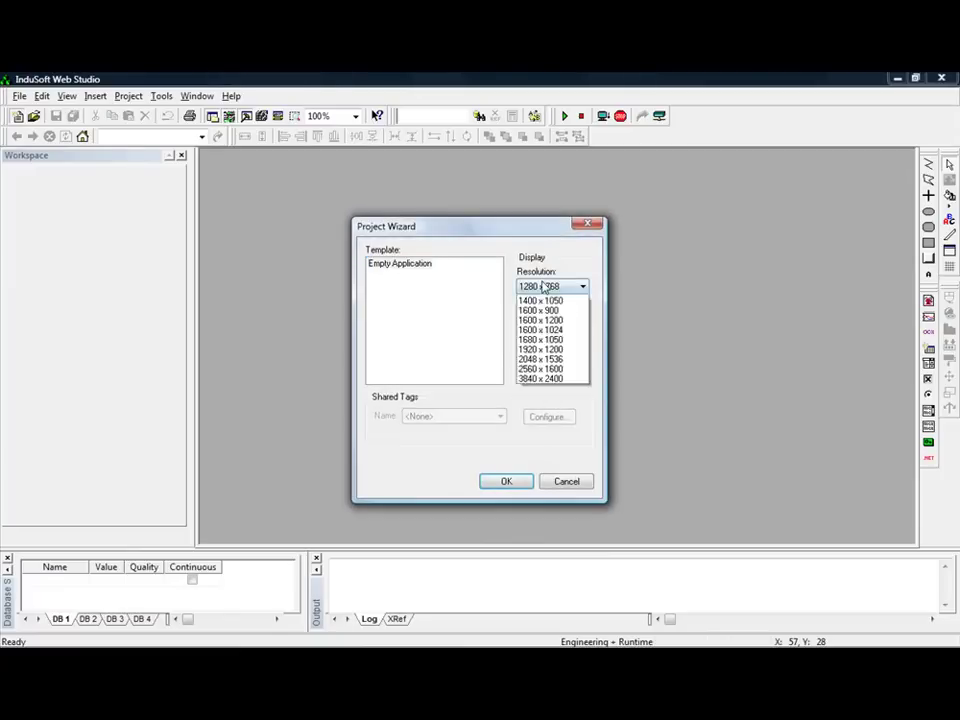
click(562, 358)
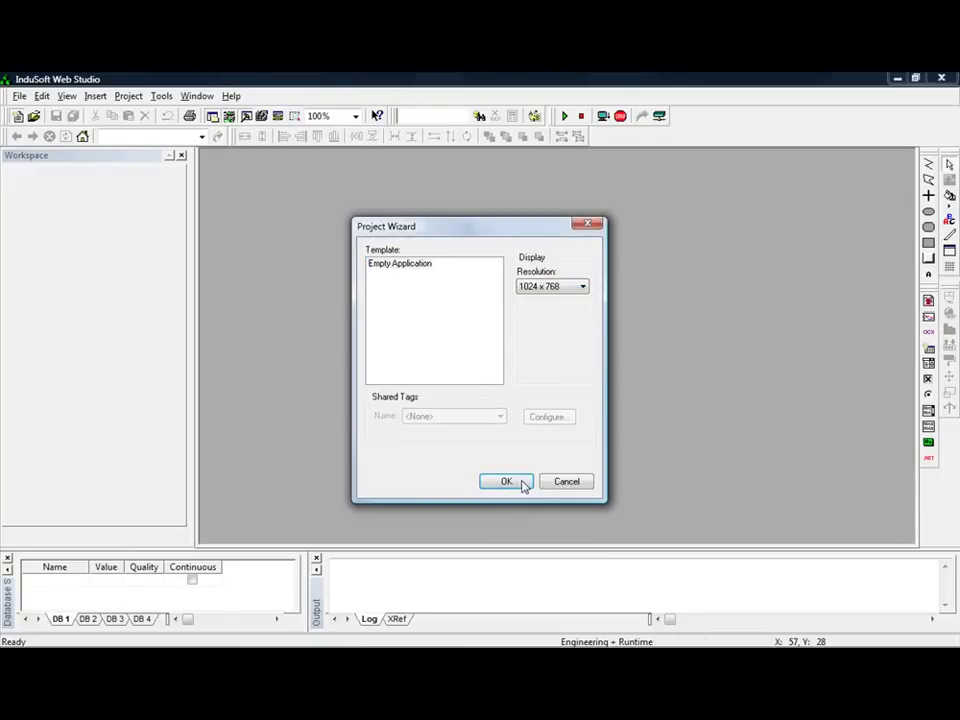
click(518, 482)
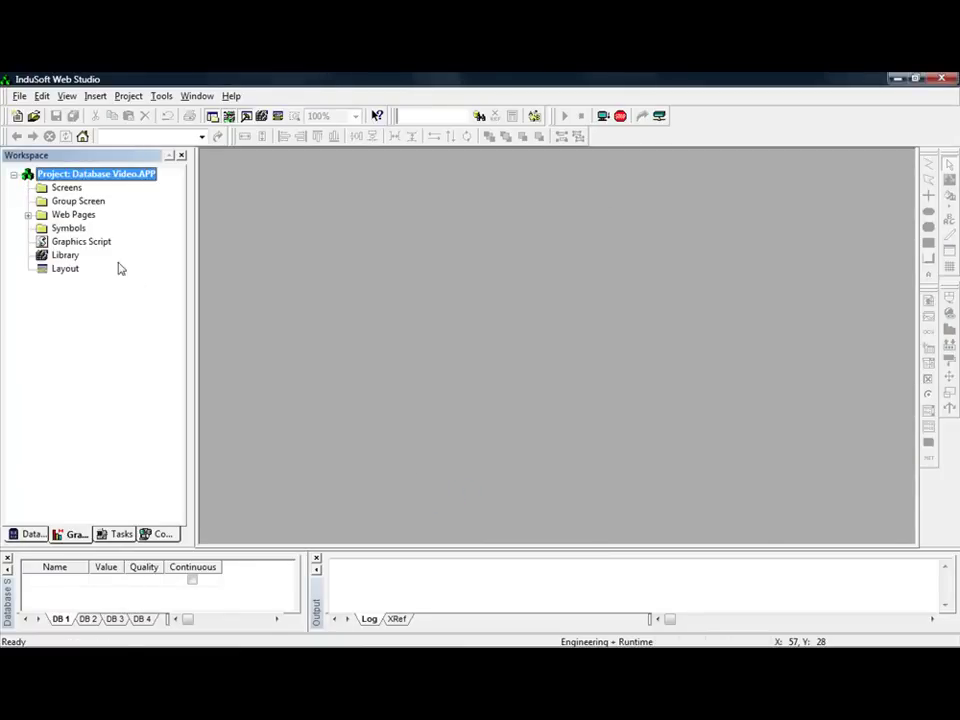
right_click(66, 190)
click(80, 200)
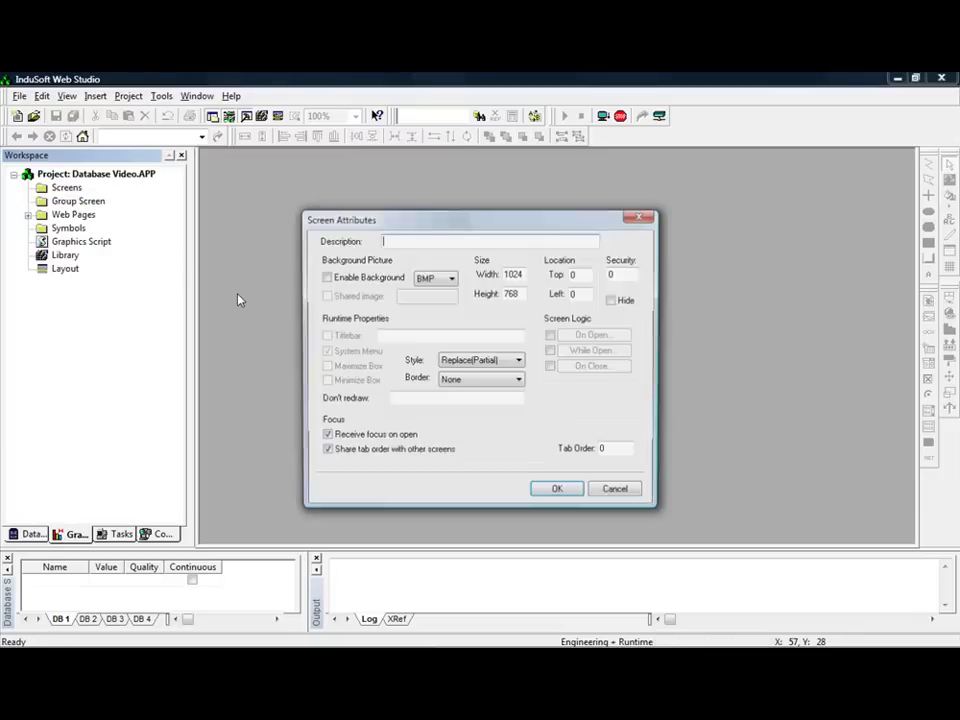
Create Display2 and place the slider01 symbol from System Symbols > Sliders on its left.
click(555, 490)
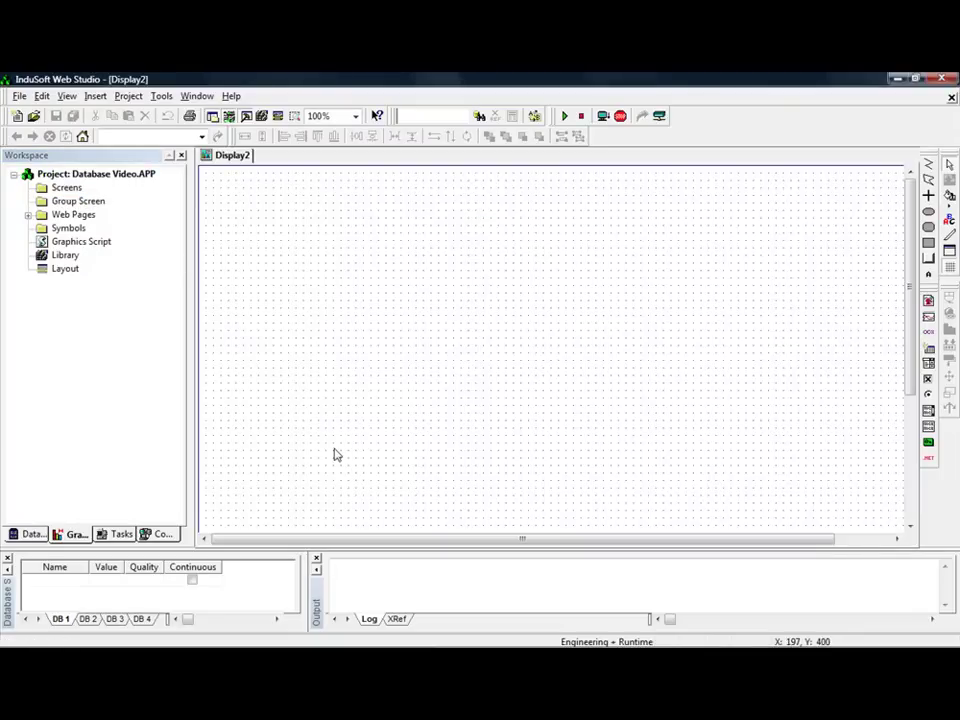
double_click(65, 255)
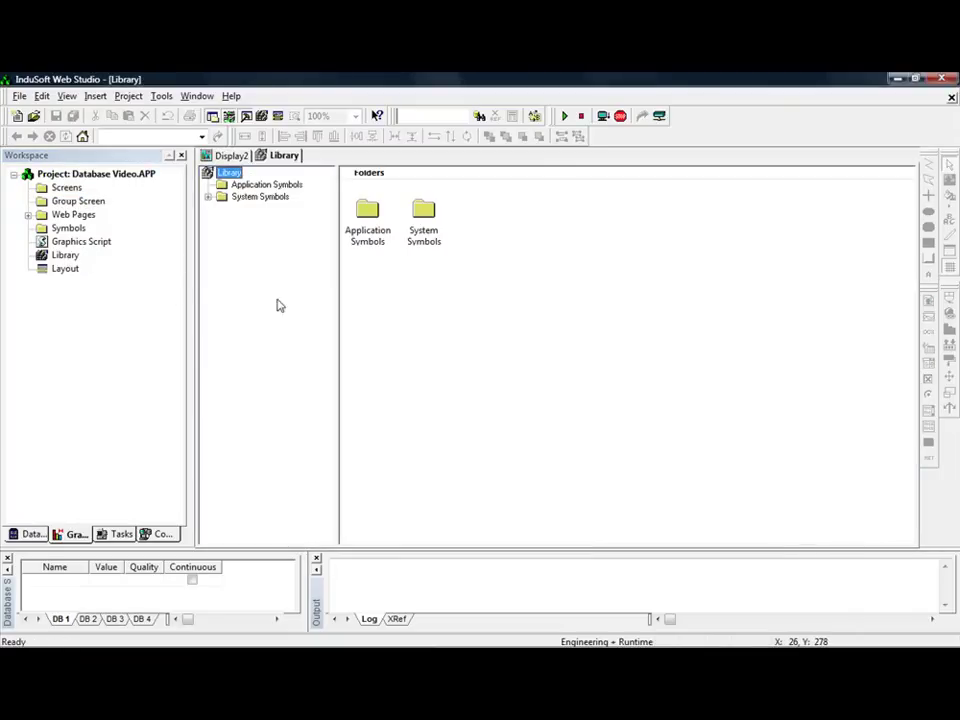
click(208, 197)
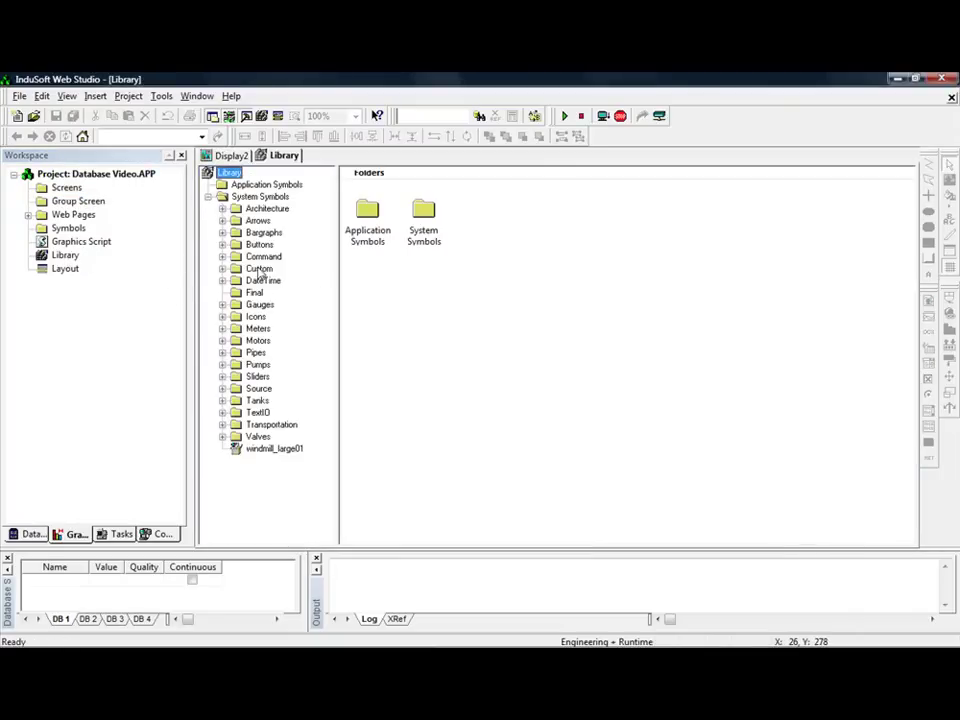
double_click(256, 376)
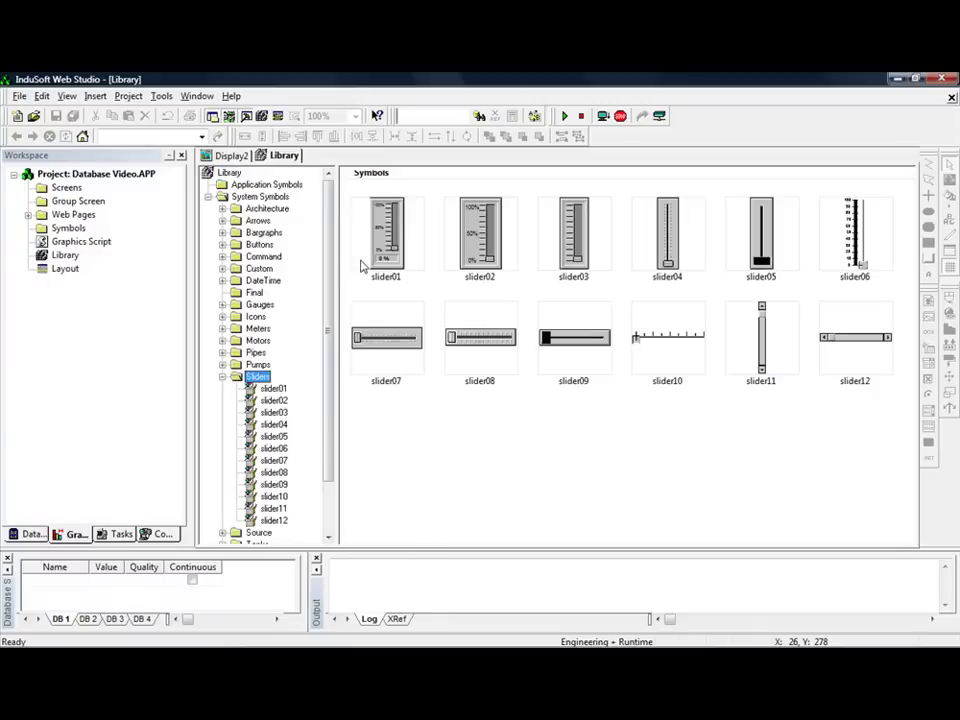
drag(377, 245, 284, 355)
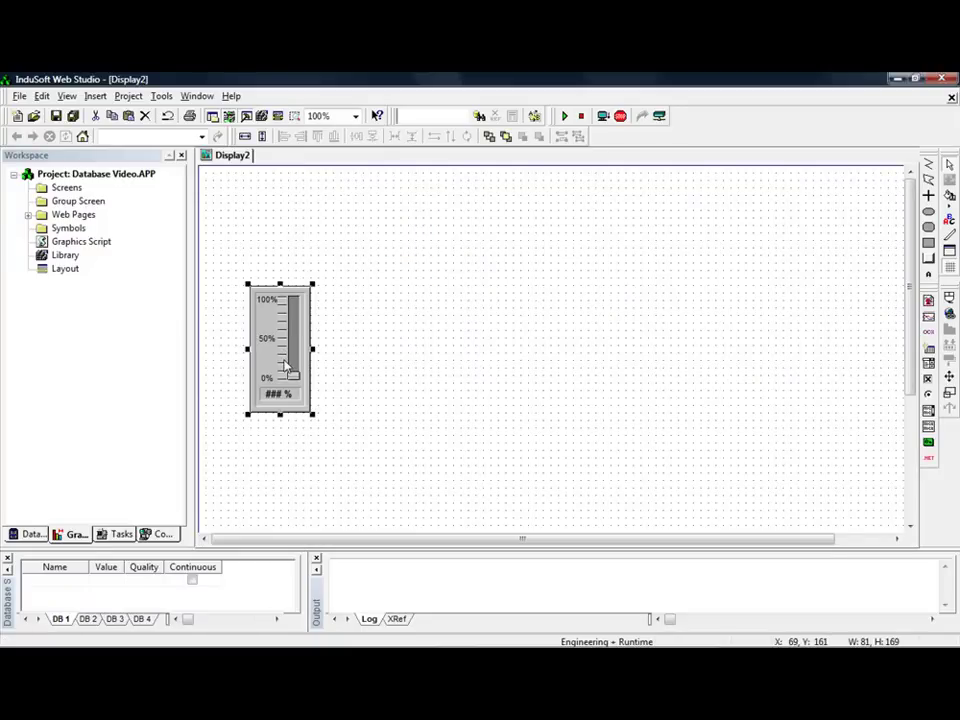
Set the slider's TagName to Temp1, creating it as a new integer tag.
double_click(287, 370)
click(392, 333)
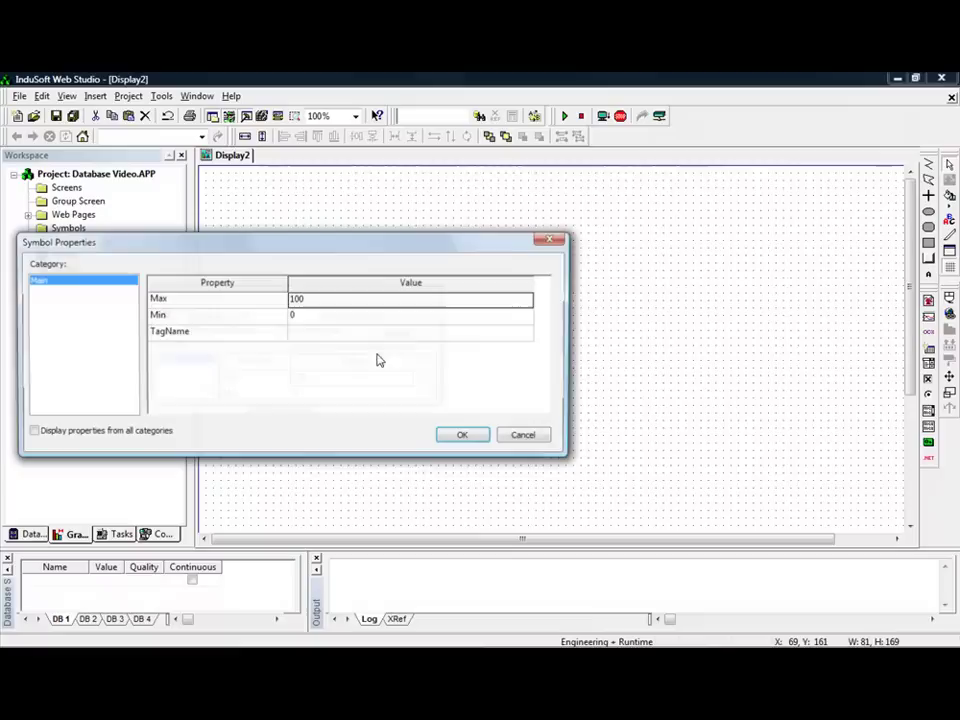
click(321, 336)
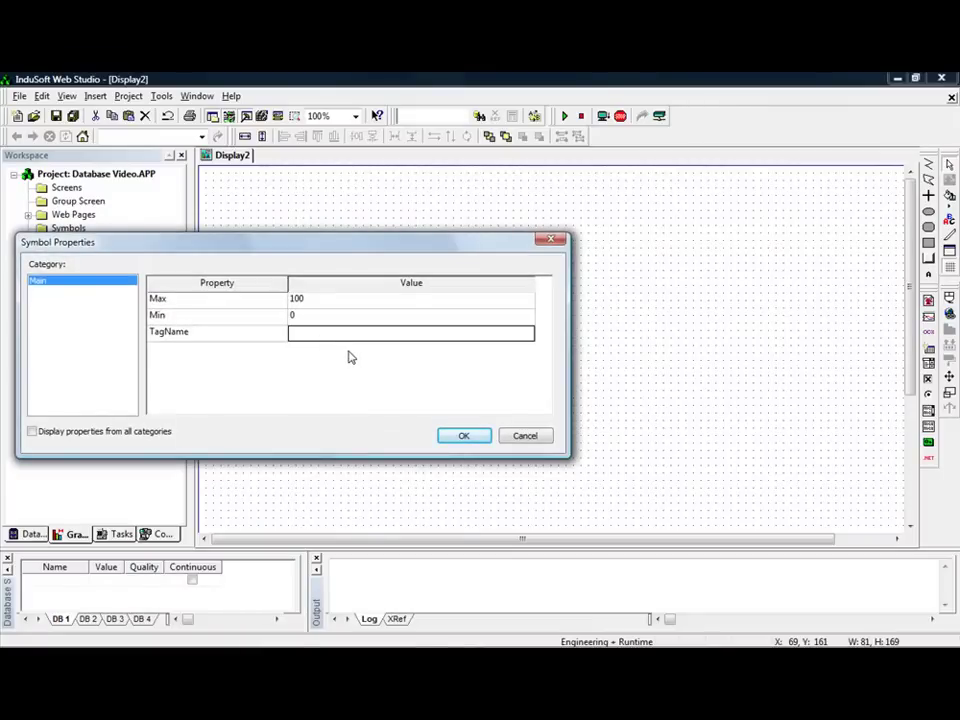
text(Tem)
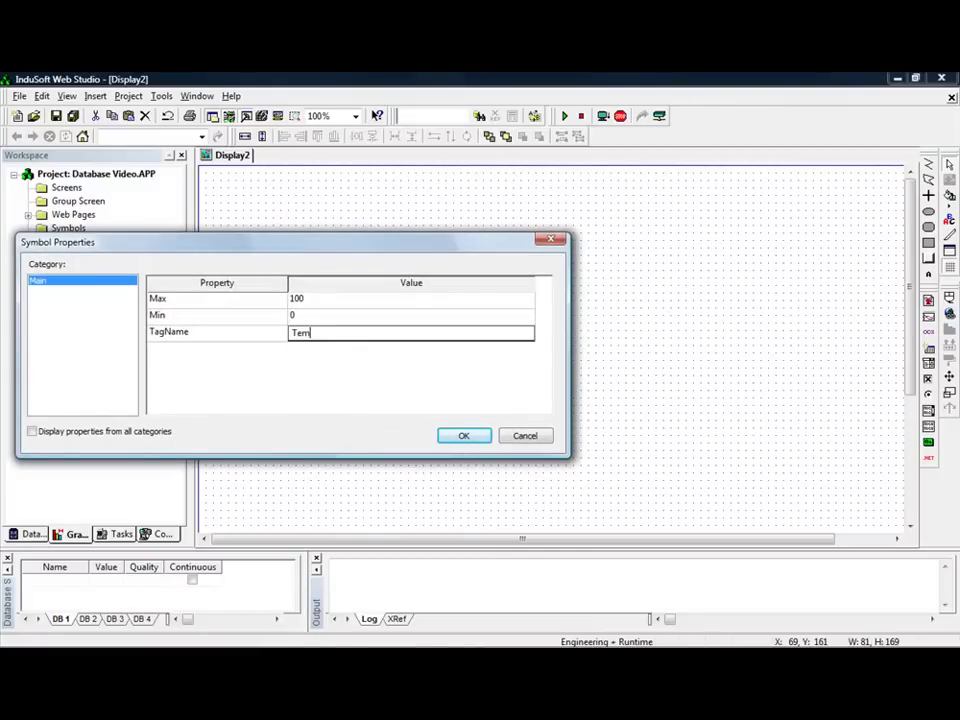
text(p1)
key(Return)
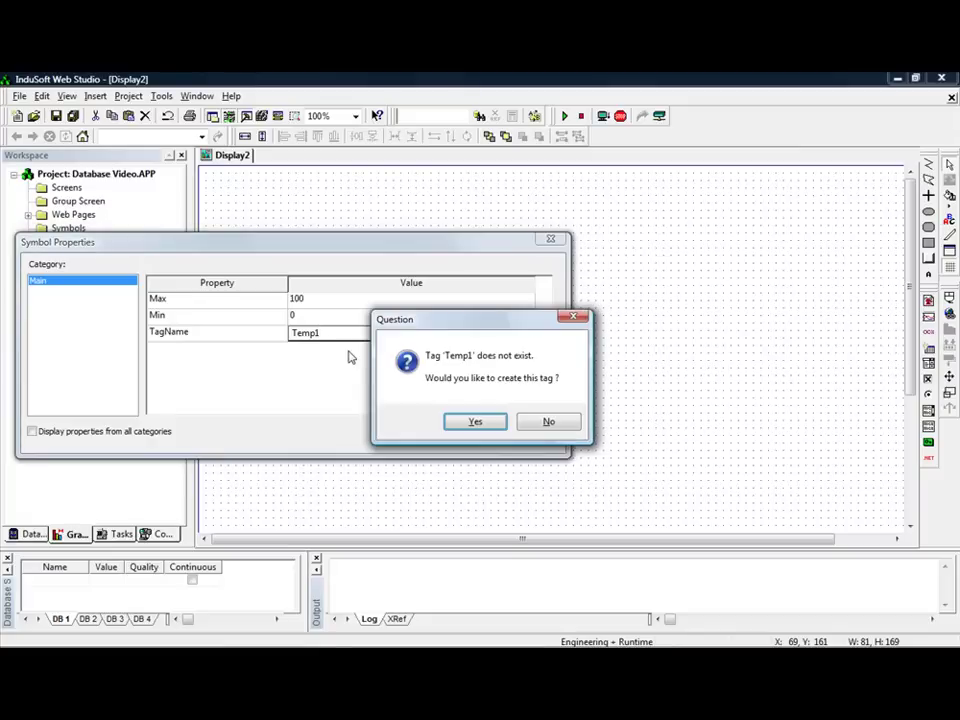
click(456, 426)
click(276, 416)
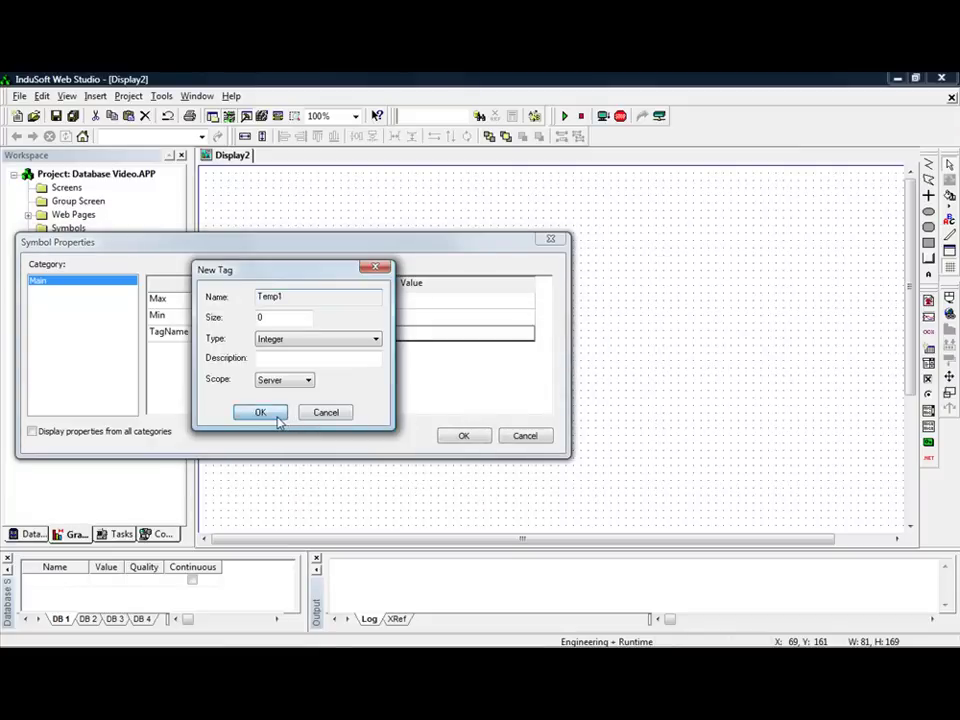
click(465, 438)
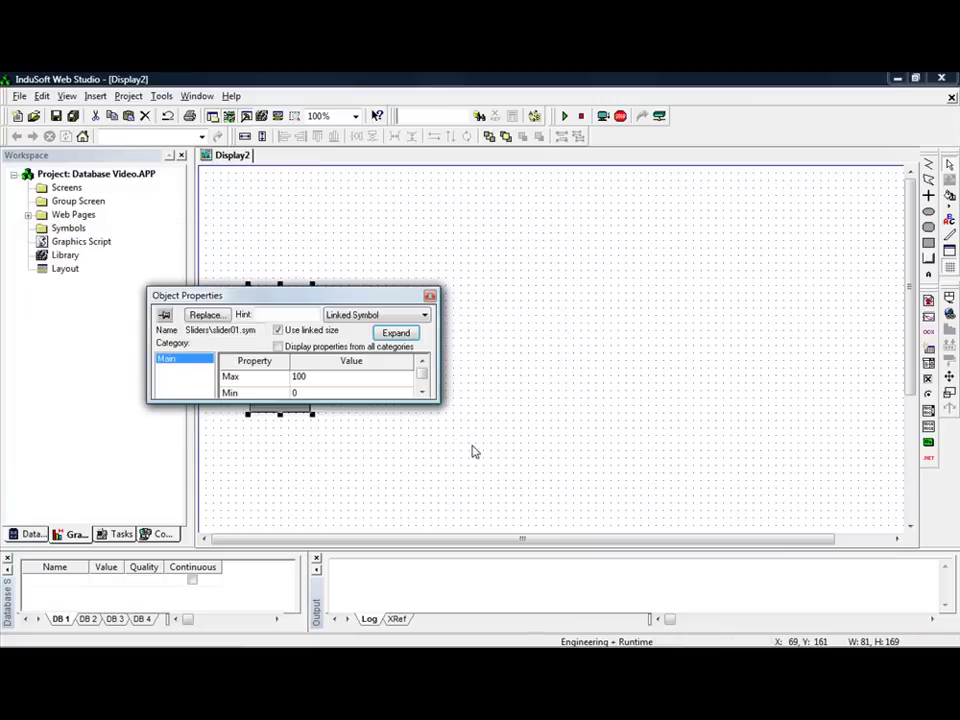
click(429, 296)
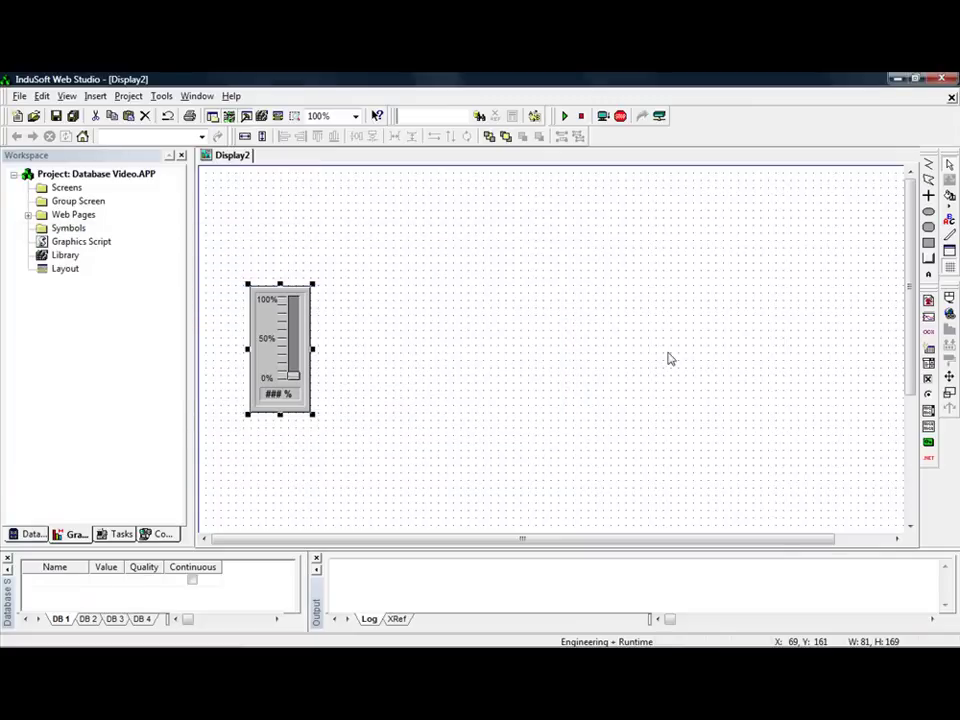
Draw an alarm/event list to the right of the slider.
click(928, 300)
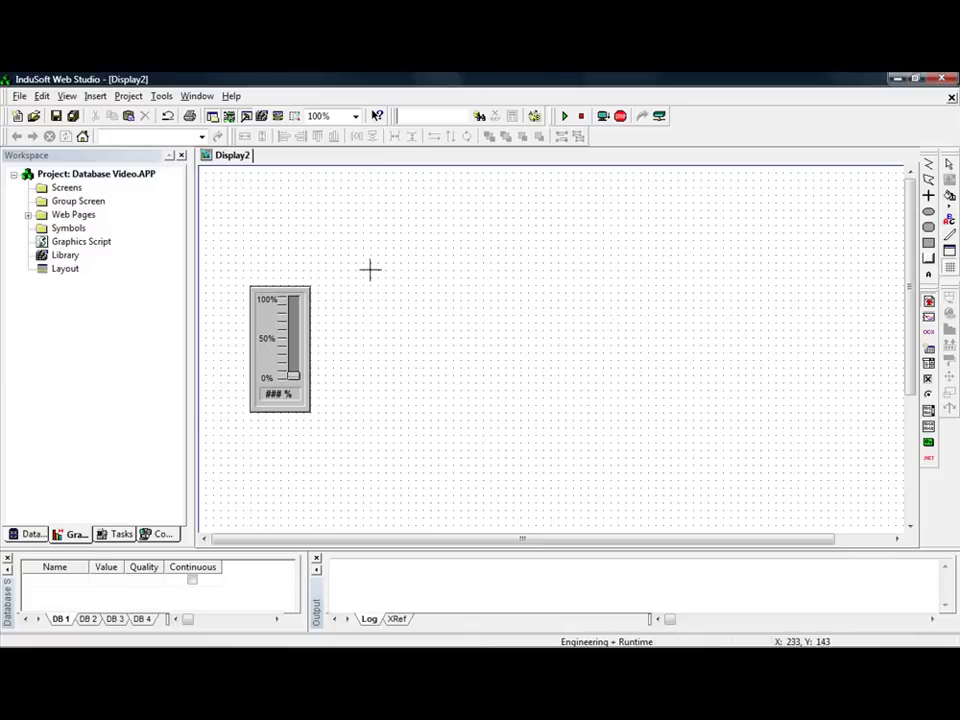
drag(370, 270, 840, 408)
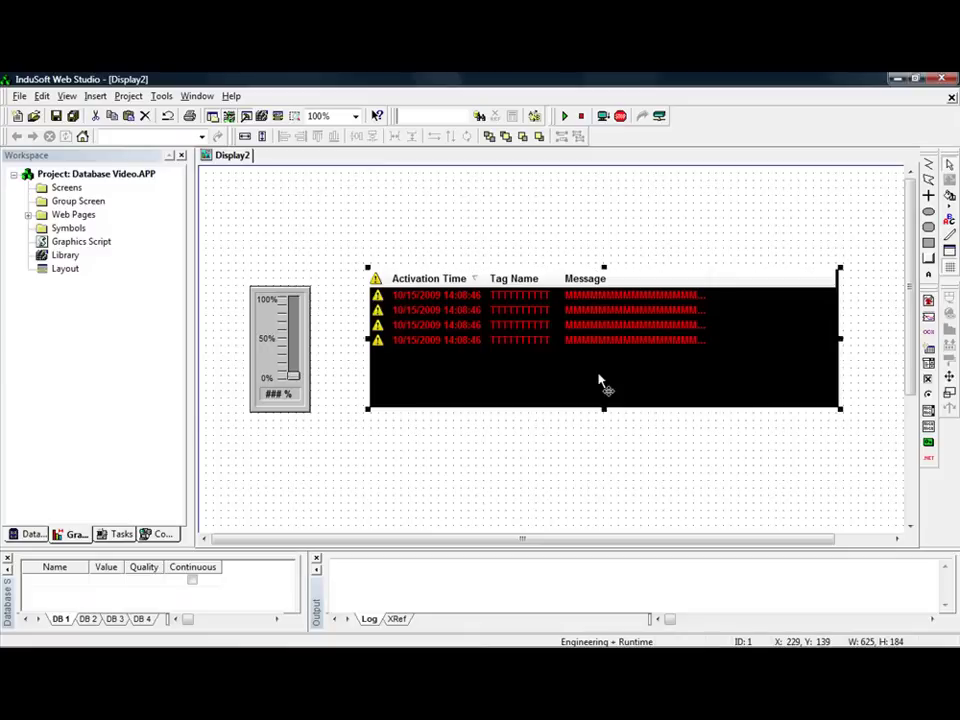
double_click(600, 380)
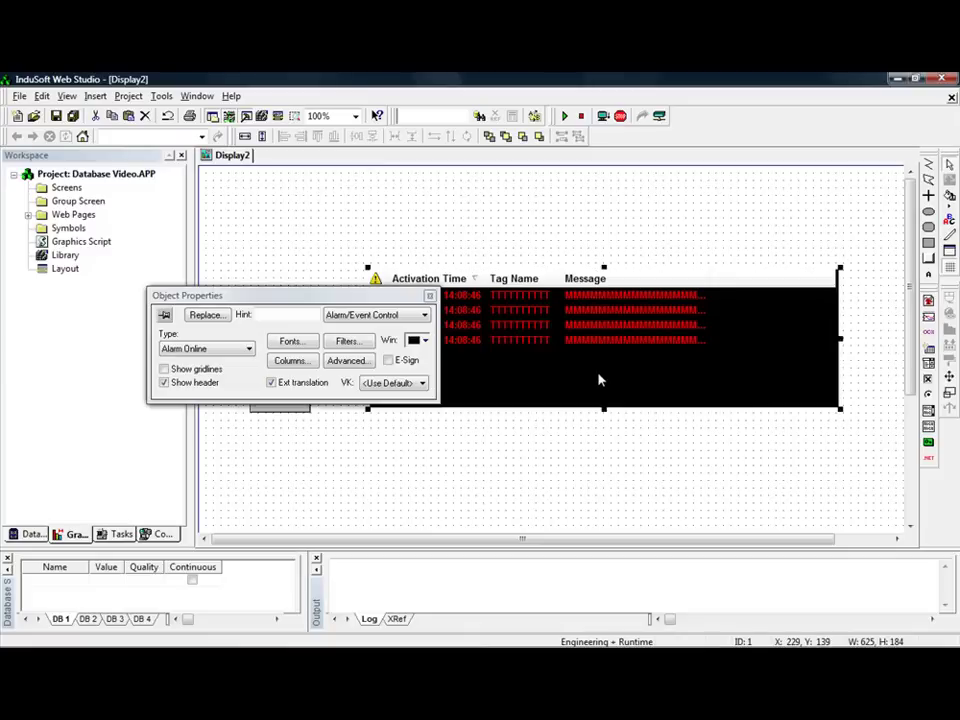
Make the Value column visible in the alarm list's columns.
click(291, 363)
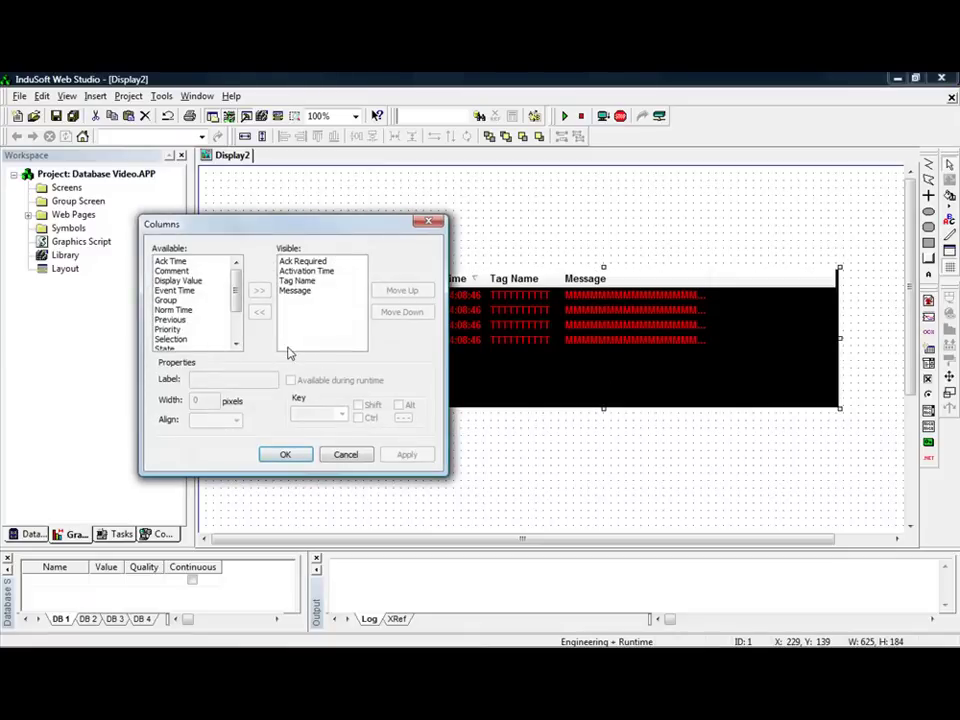
scroll(230, 320, down, 1)
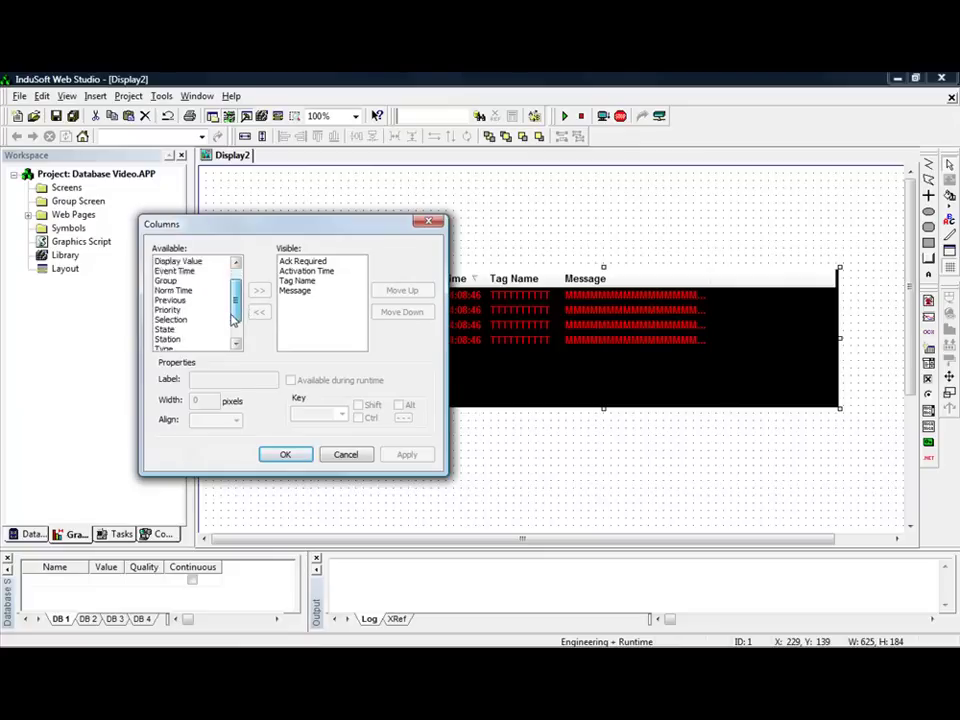
scroll(231, 338, down, 1)
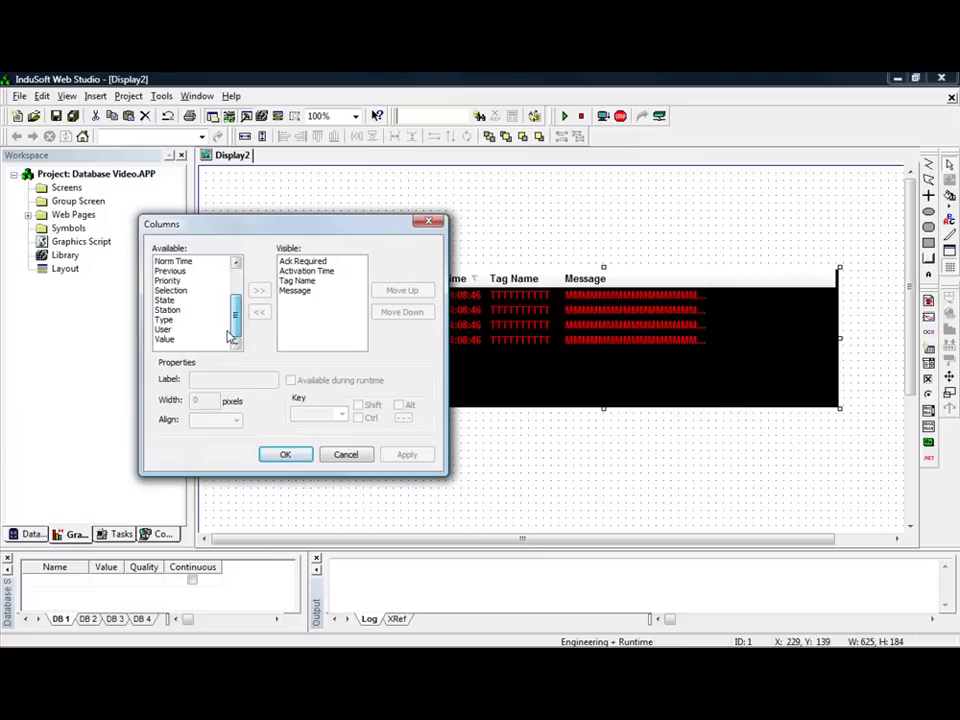
click(172, 340)
click(259, 290)
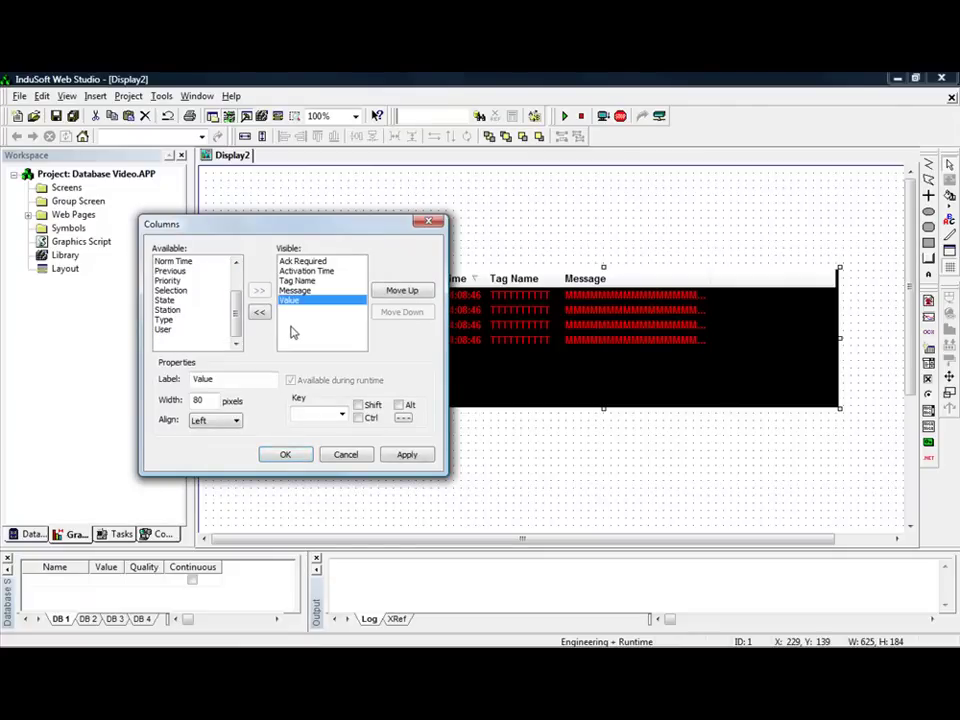
click(285, 455)
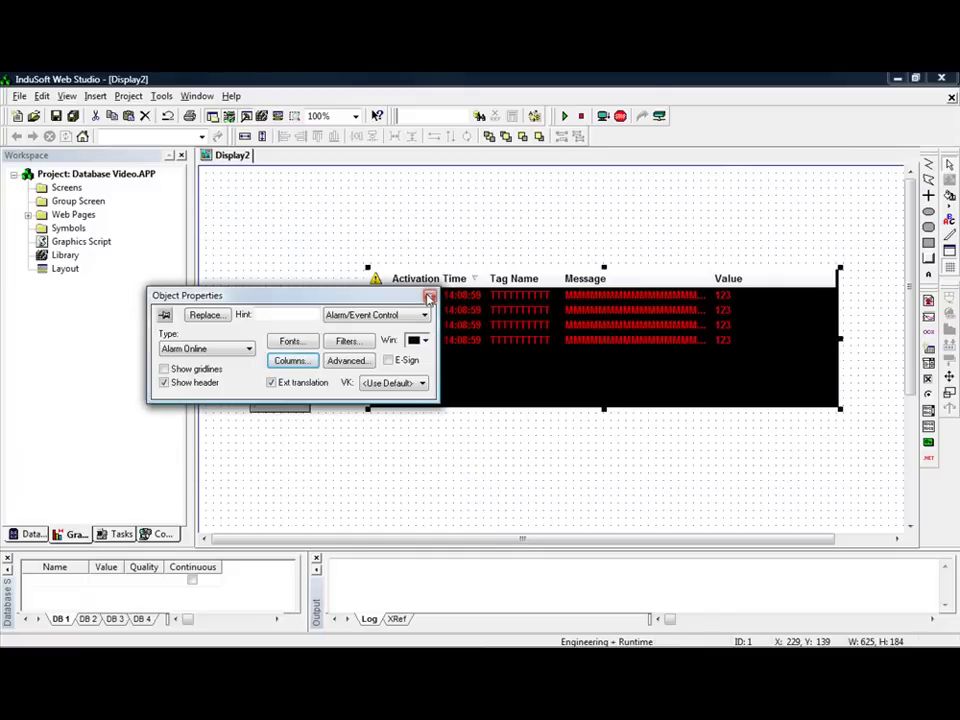
click(429, 298)
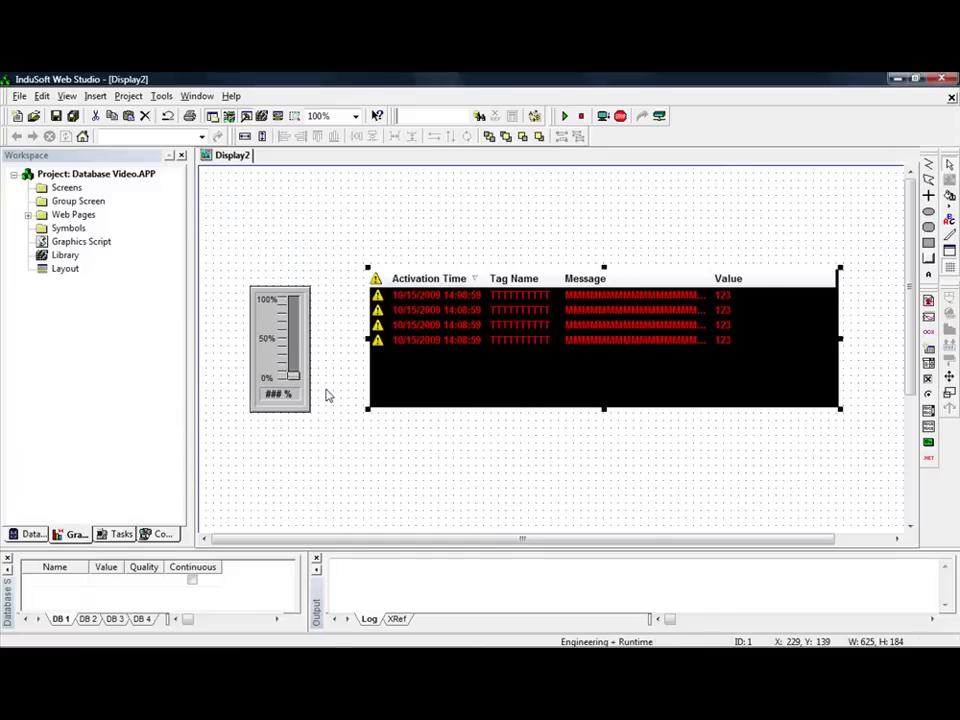
Place the library's Exit button at the top-left, above the gauge.
right_click(63, 257)
click(84, 267)
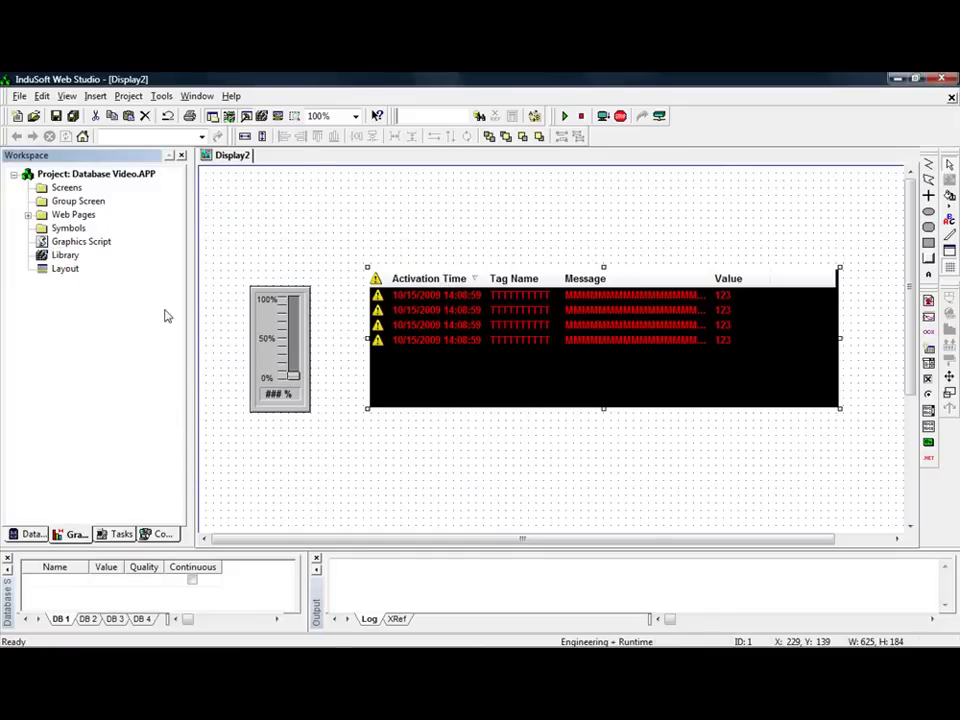
click(258, 244)
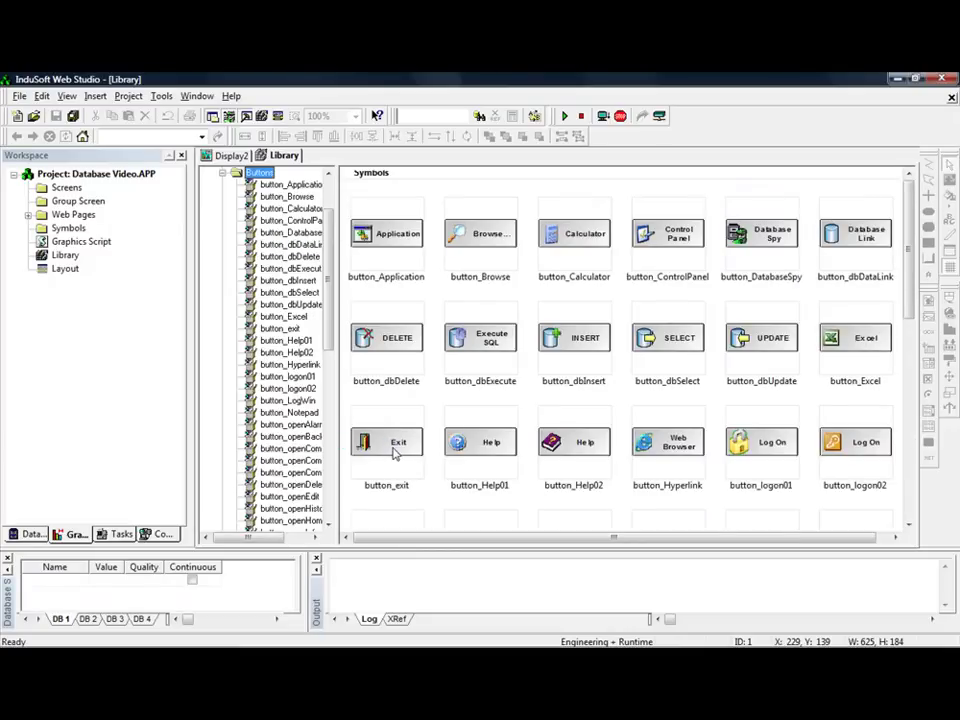
double_click(394, 451)
click(264, 228)
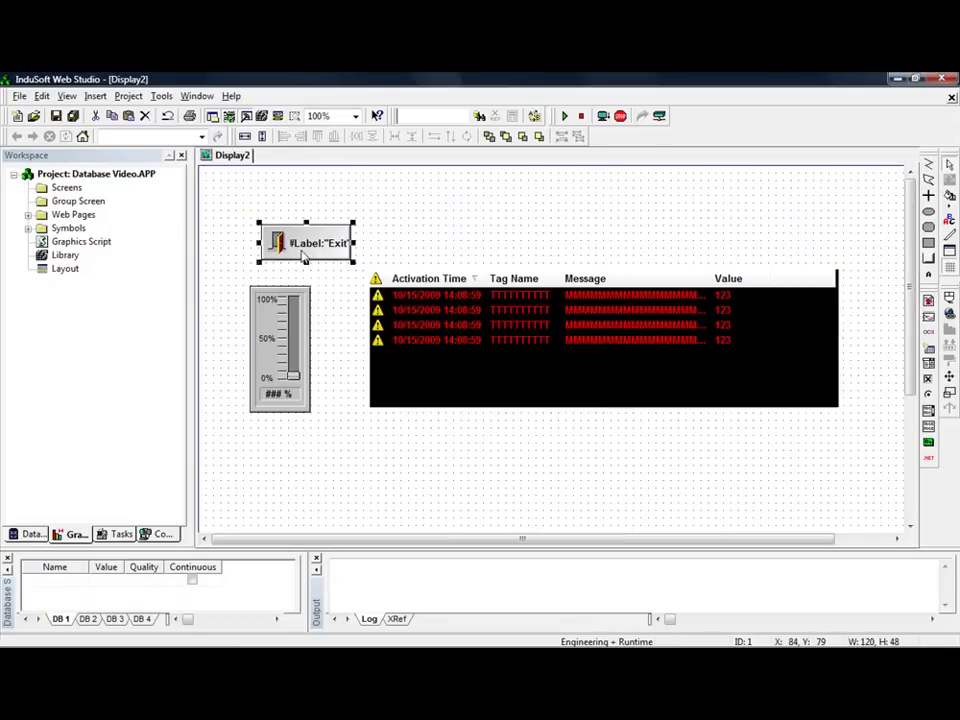
drag(305, 258, 283, 252)
click(306, 284)
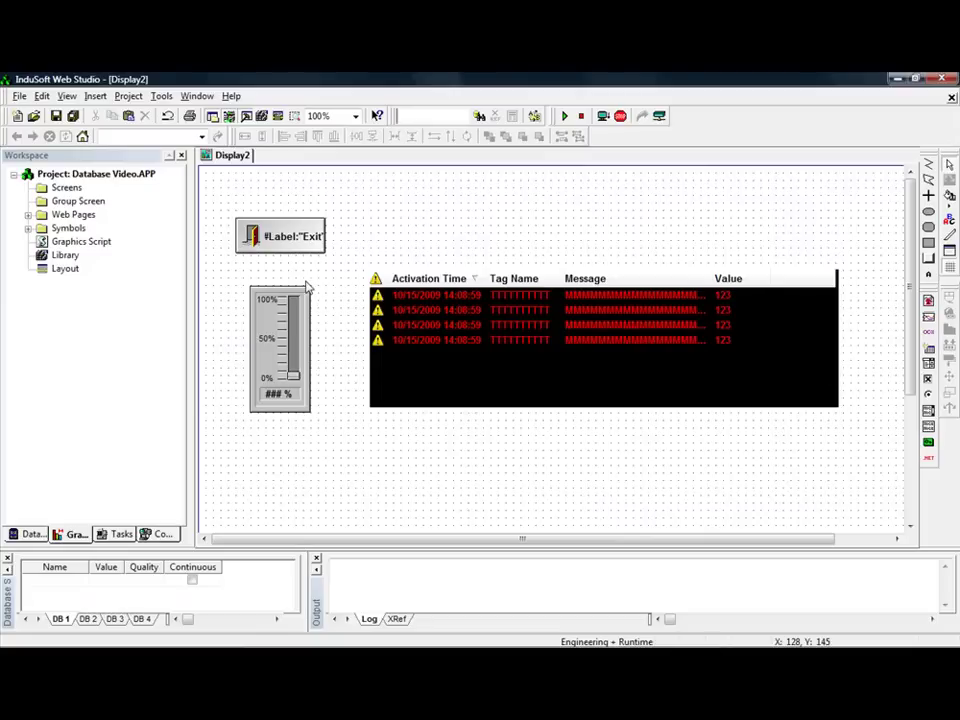
Save the screen as Main.
right_click(231, 157)
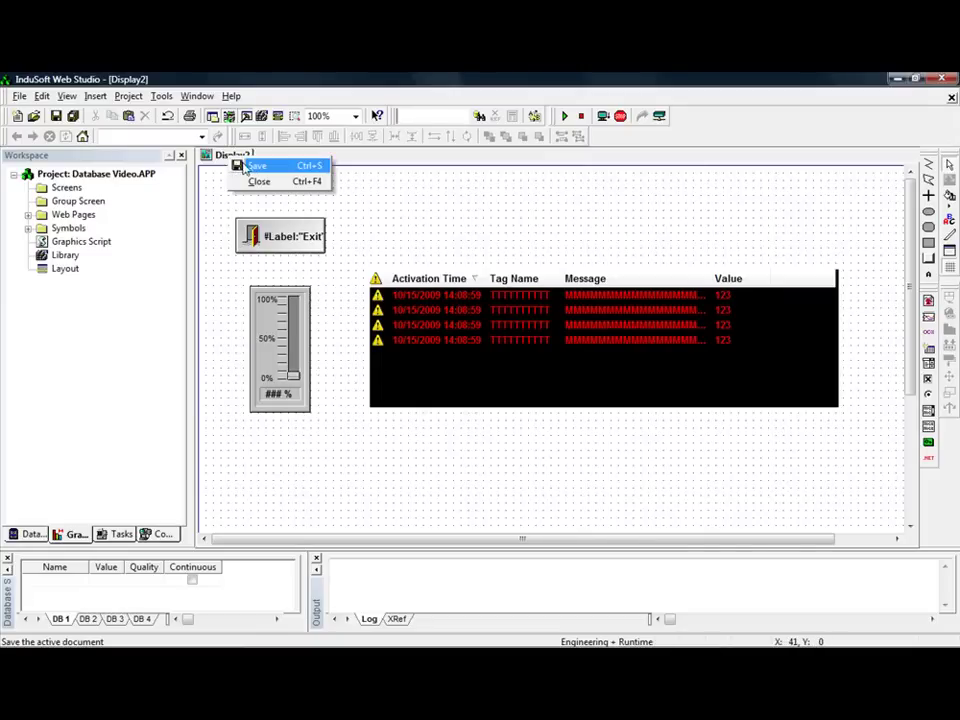
click(252, 166)
text(Main)
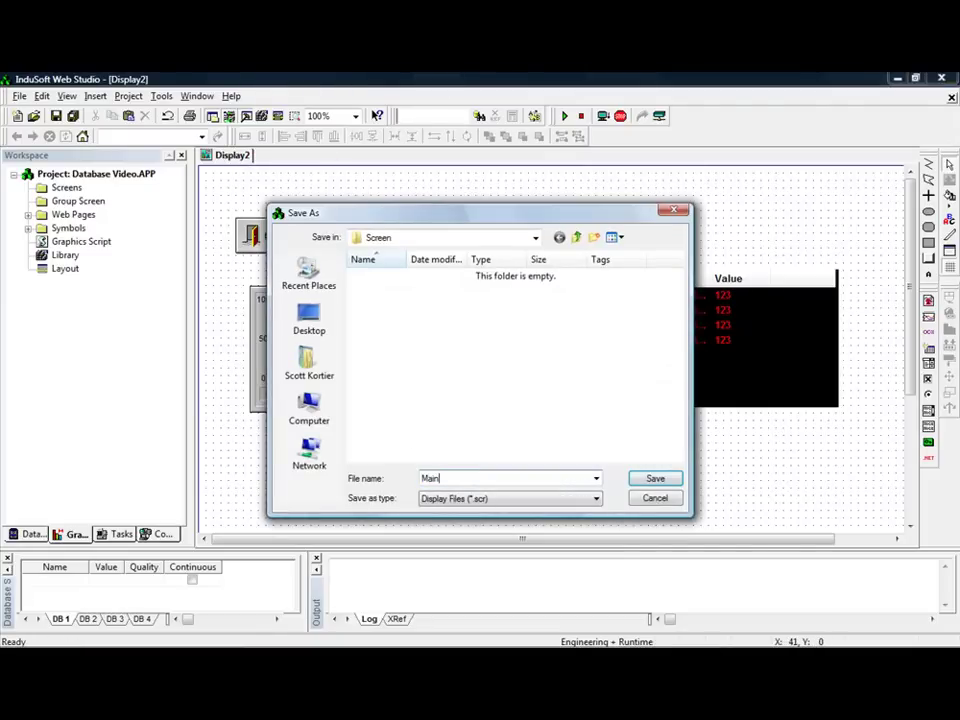
key(Return)
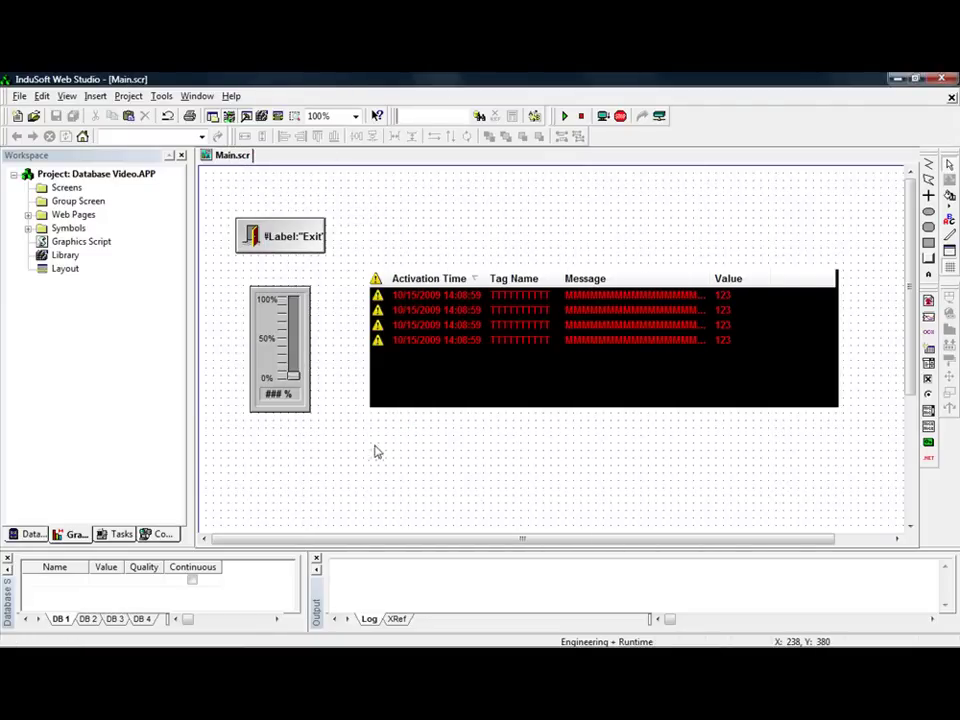
Set Main.scr as the project's startup screen, then go to the Tasks folders.
right_click(45, 188)
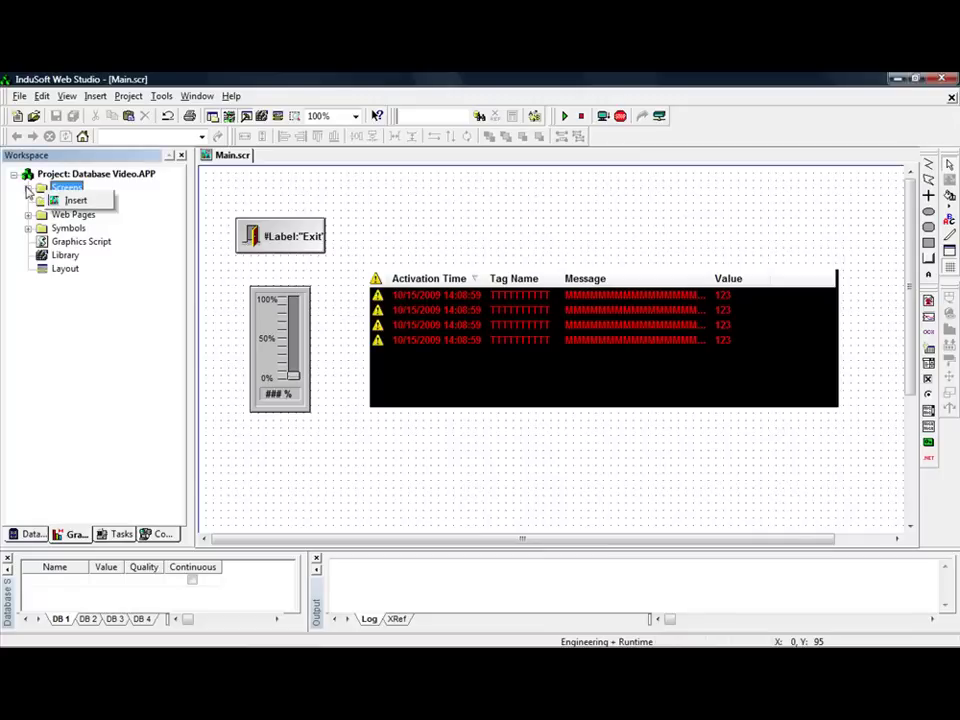
click(28, 189)
click(80, 201)
right_click(86, 202)
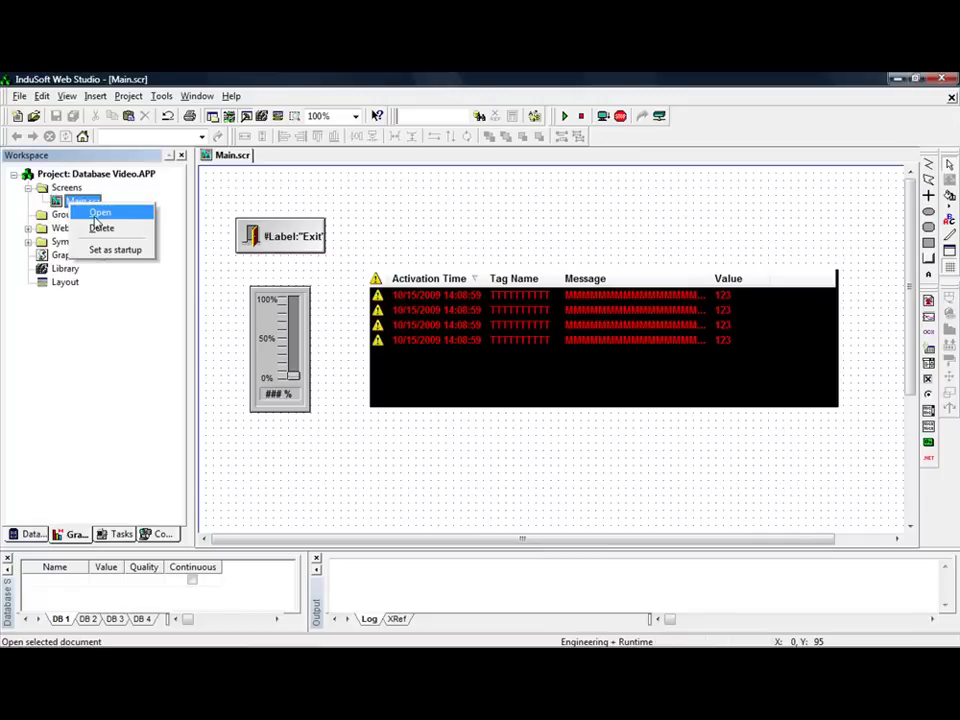
click(105, 250)
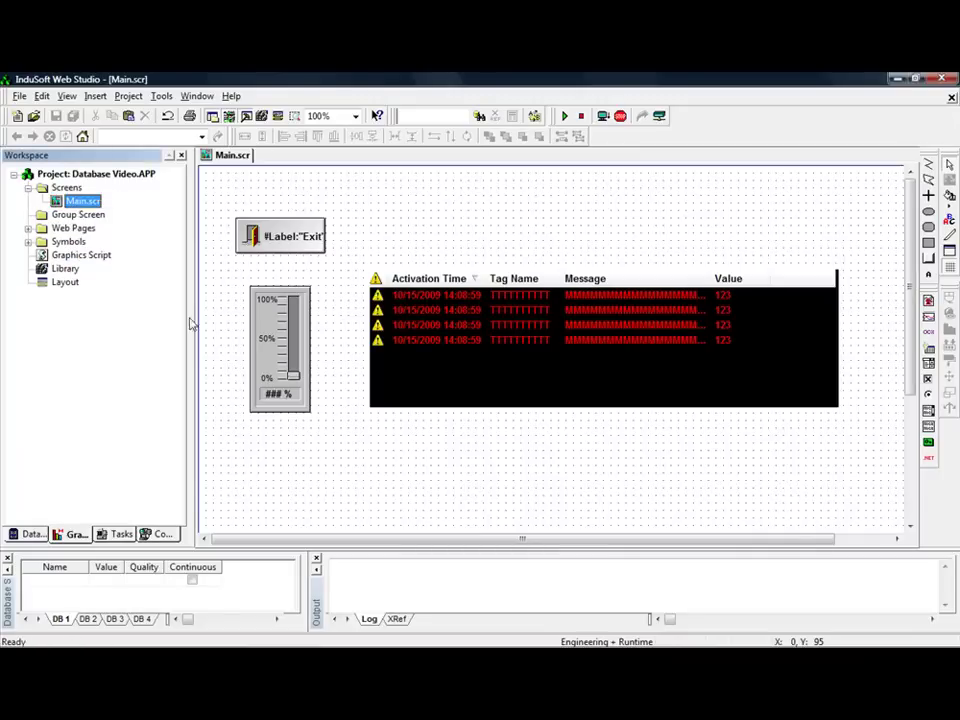
click(366, 472)
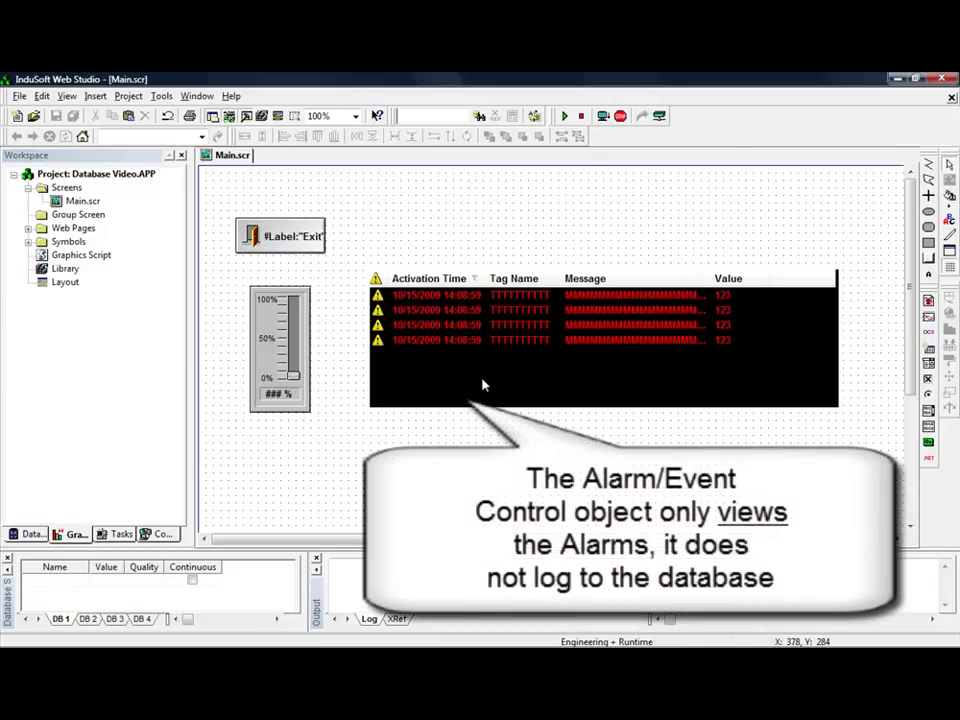
click(119, 534)
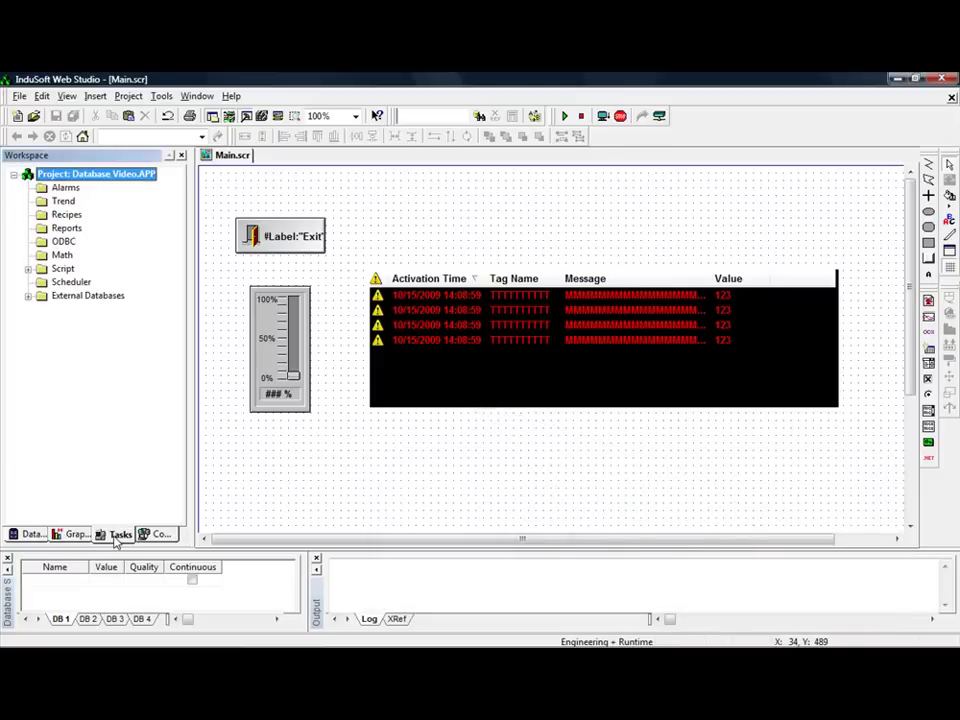
right_click(60, 189)
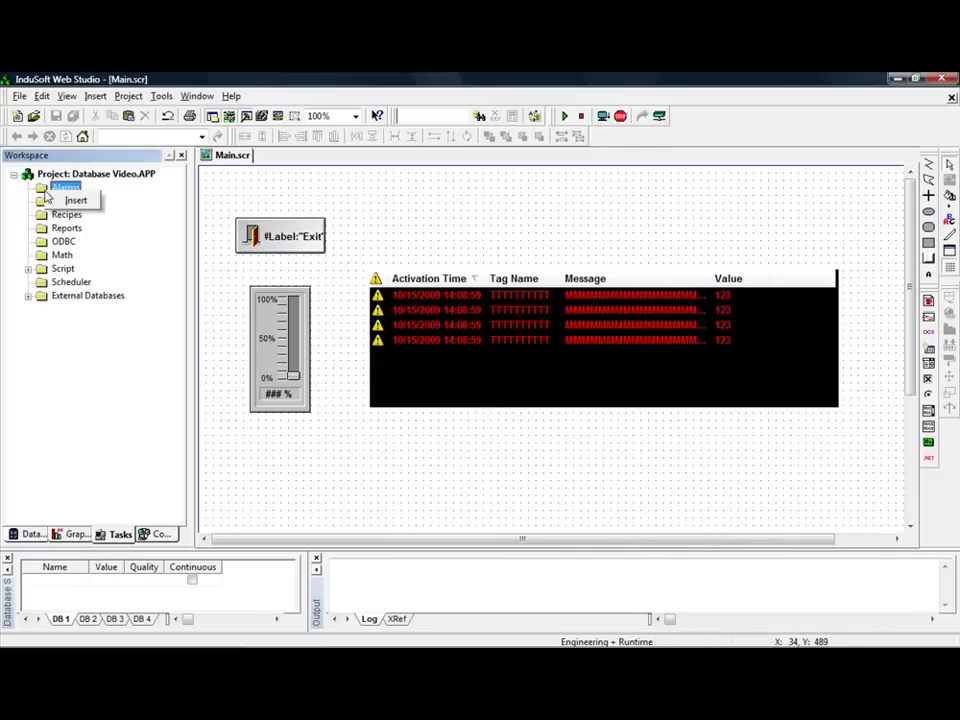
Insert an alarm group described 'DB Video' with Save To Disk enabled.
click(68, 201)
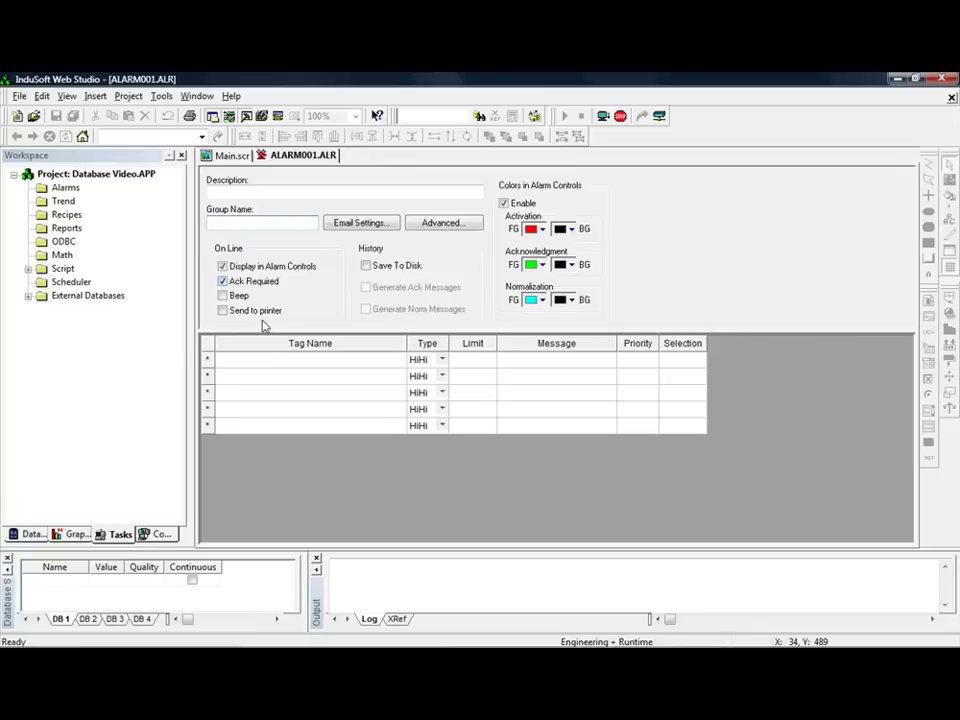
click(257, 190)
text(D)
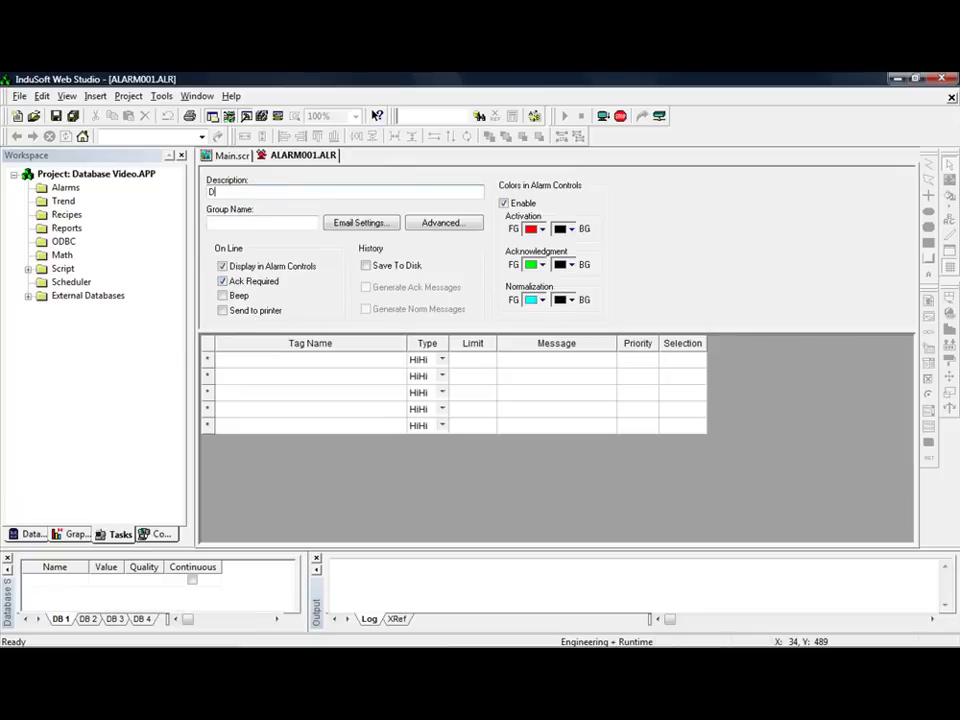
text(B Vi)
text(deo)
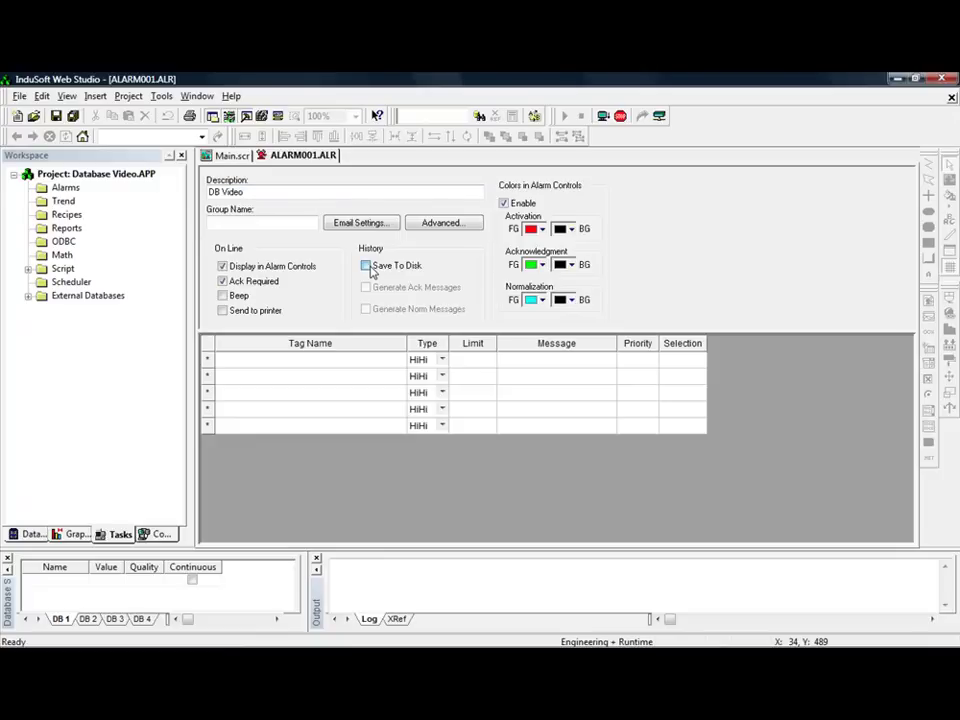
click(366, 265)
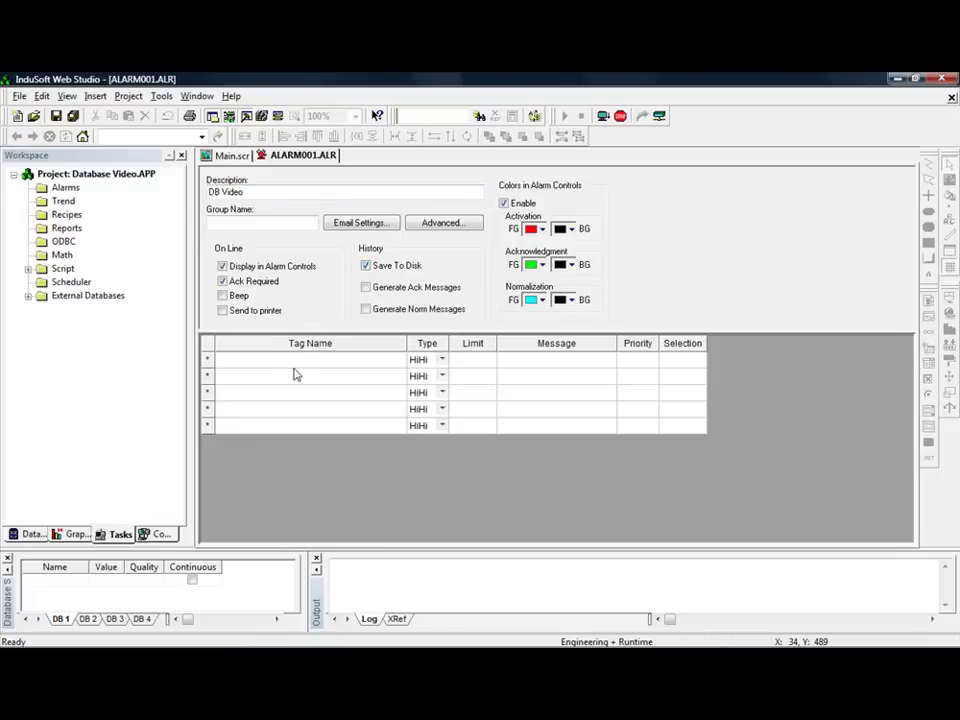
Add a Temp1 Hi alarm with limit 90 and start its 'Temp is' message.
click(295, 366)
text(Te)
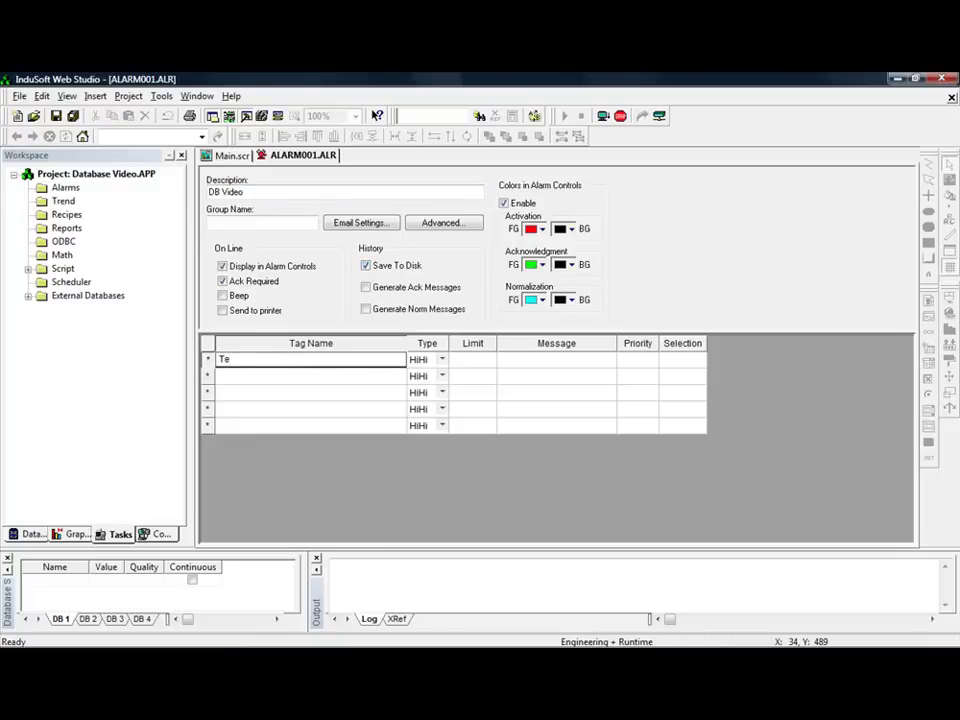
text(mp1)
key(shift+Home)
click(421, 362)
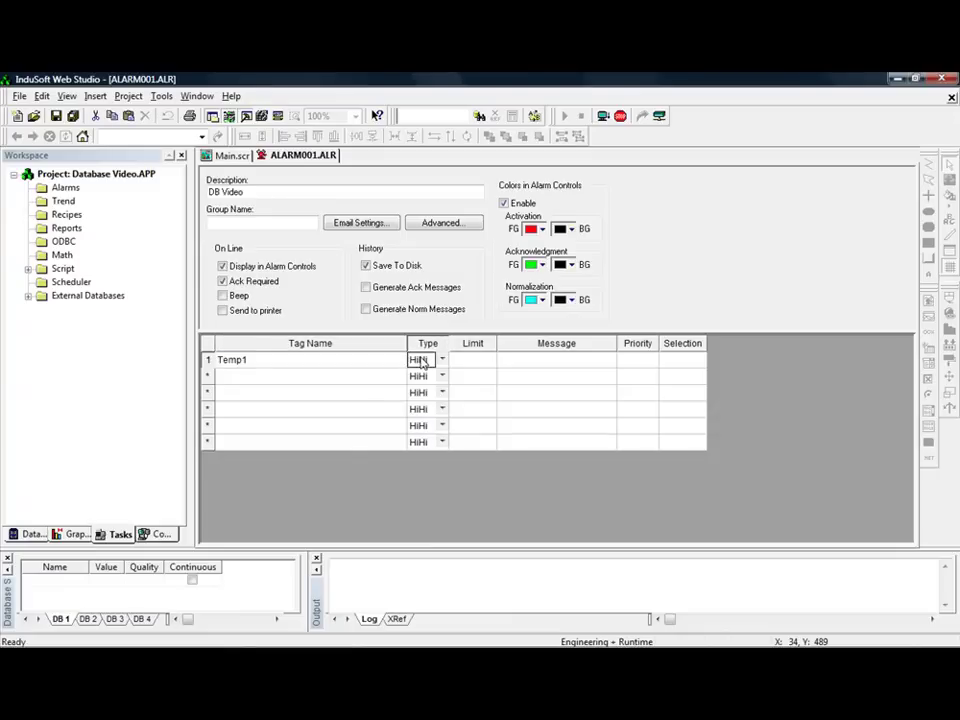
key(Down)
click(474, 363)
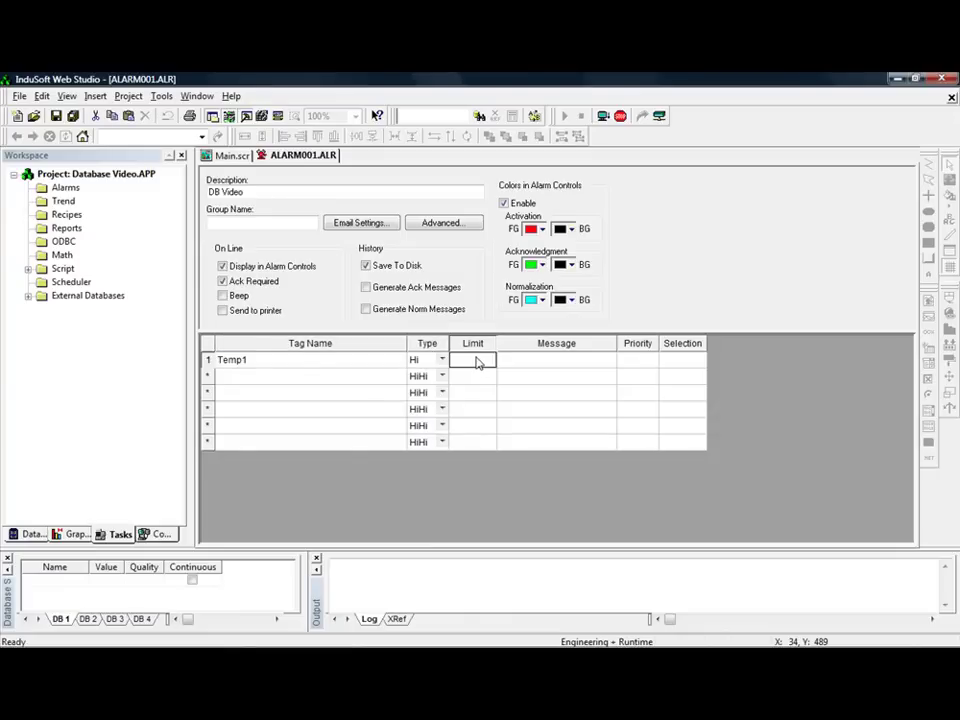
text(90)
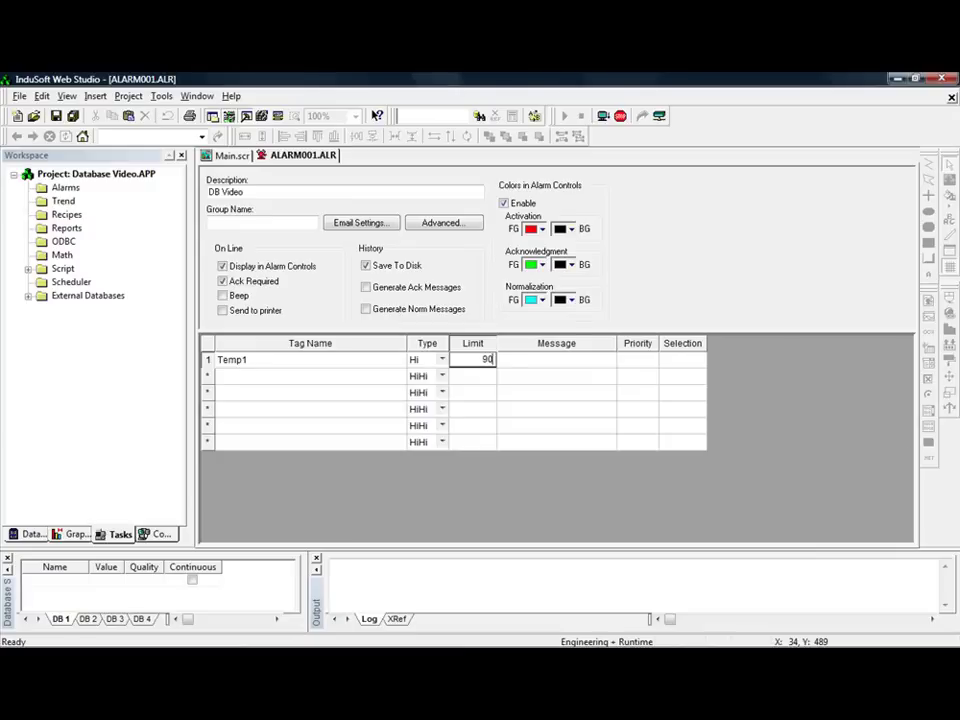
key(Tab)
text(Temp)
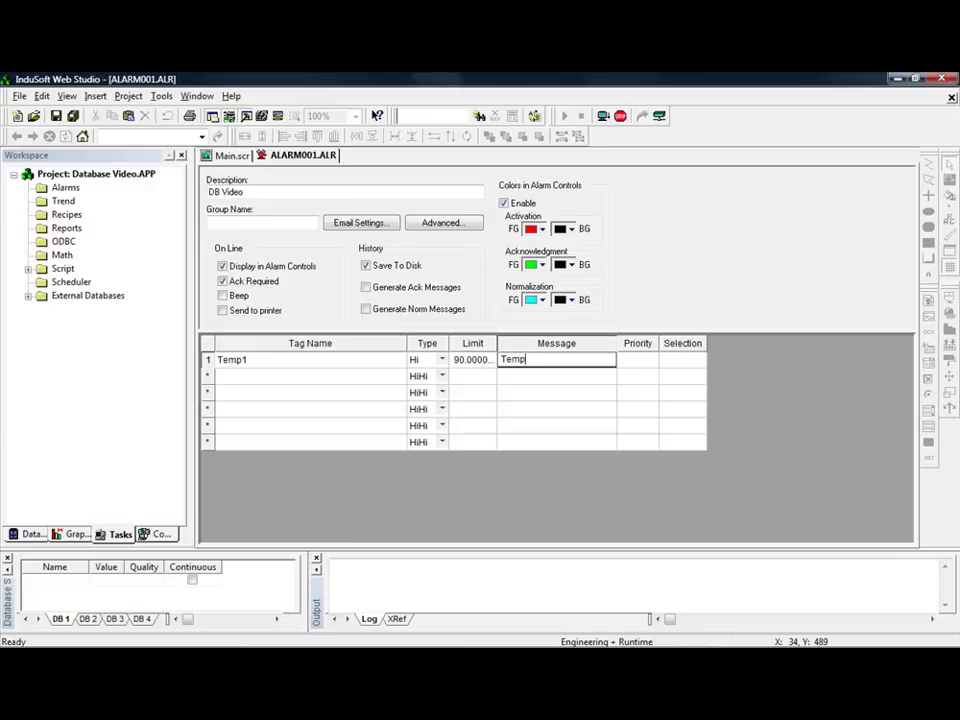
text( is to High)
Enter Temp1 as the second alarm's tag, declining to create a tag named Temp.
click(364, 380)
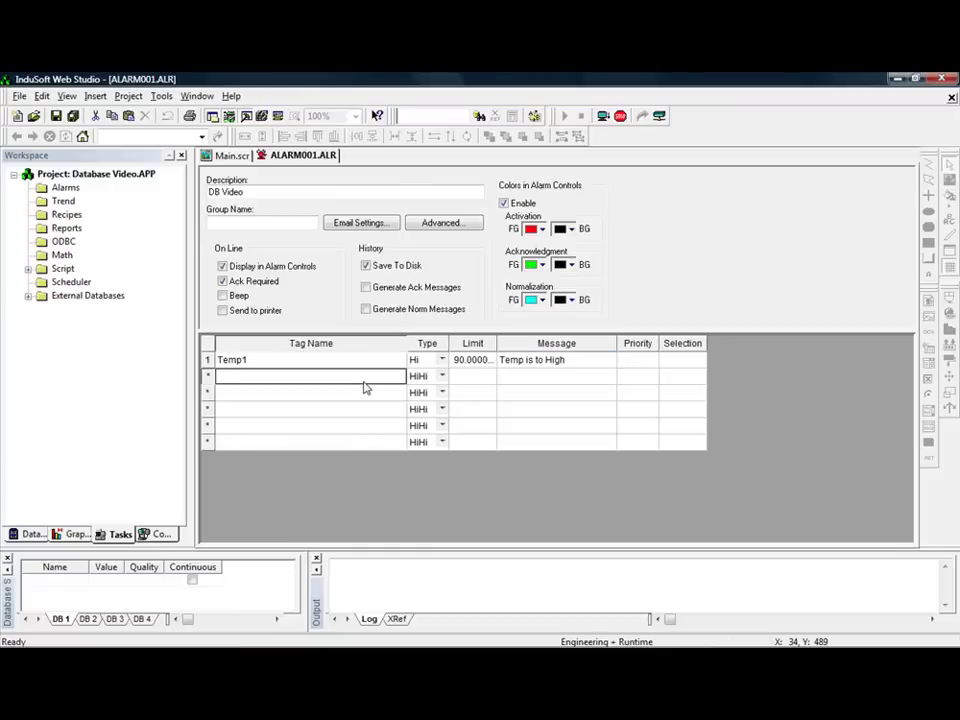
text(Temp)
key(Return)
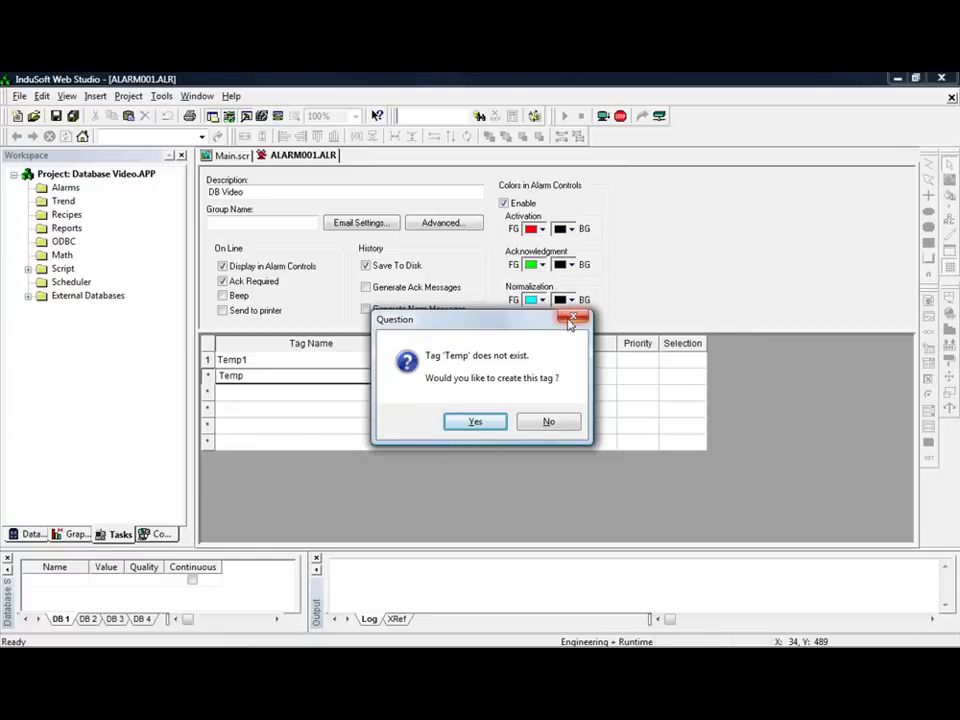
click(547, 421)
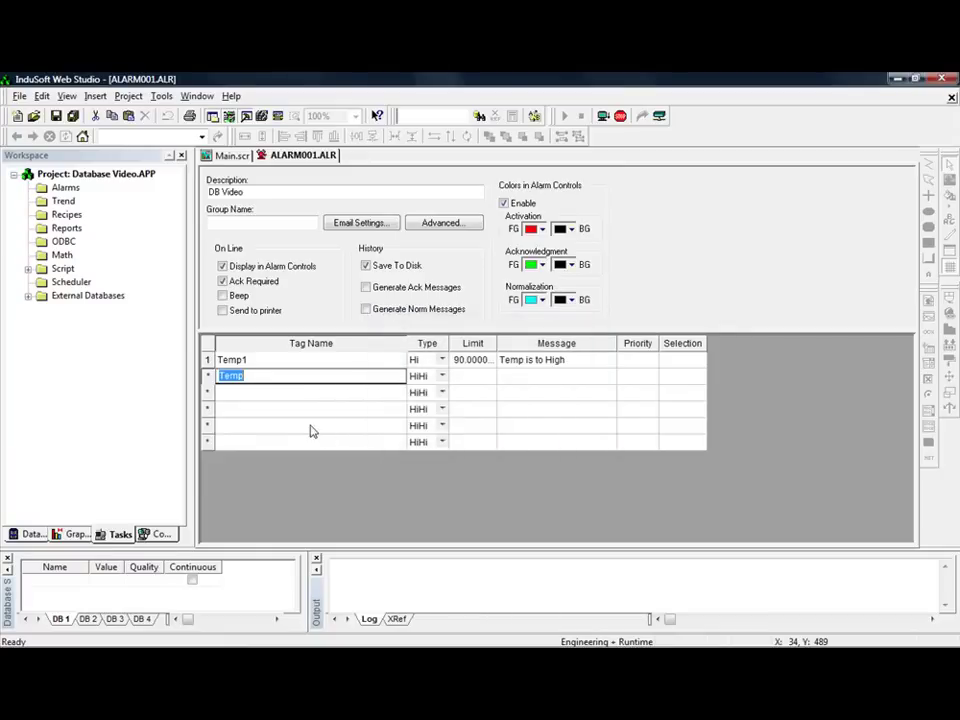
click(284, 379)
text(1)
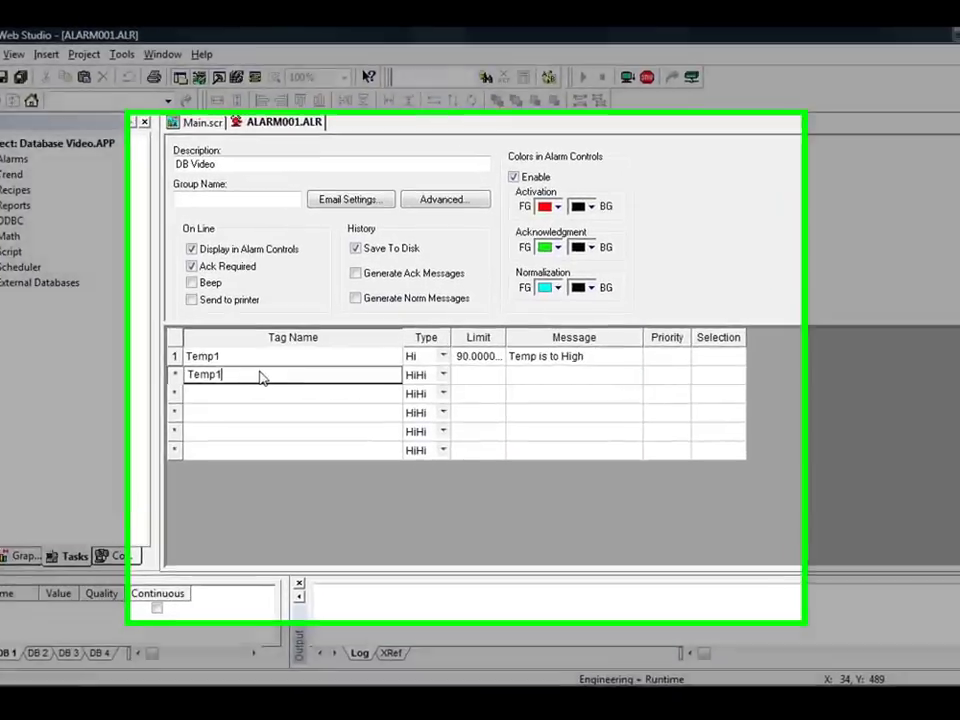
Set the second alarm to type Lo, limit 10, message 'Temp is too Low'.
click(439, 381)
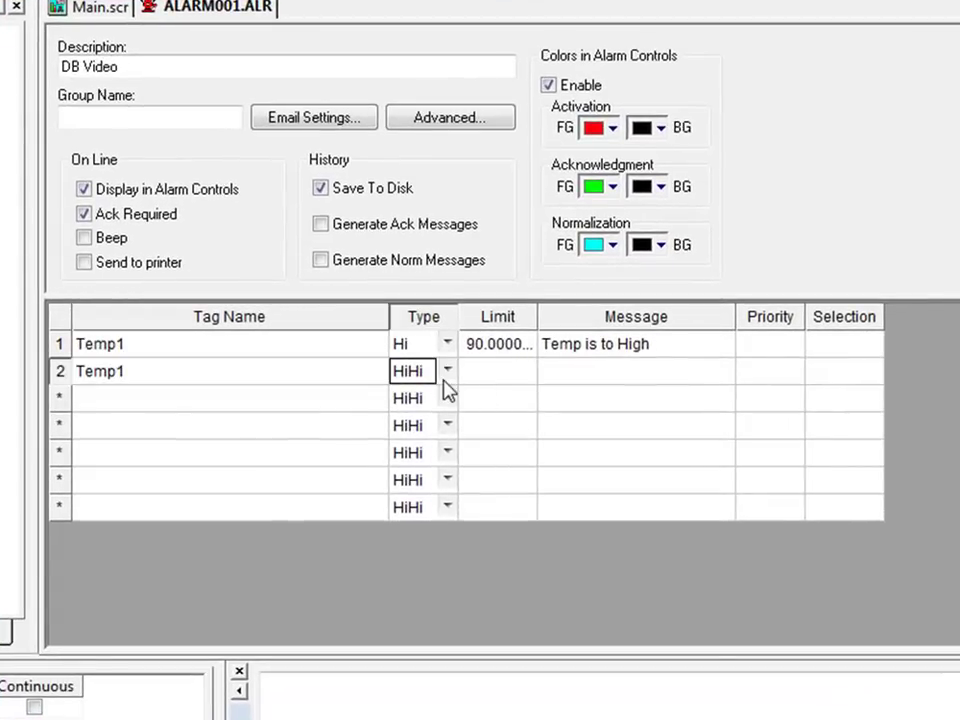
click(446, 374)
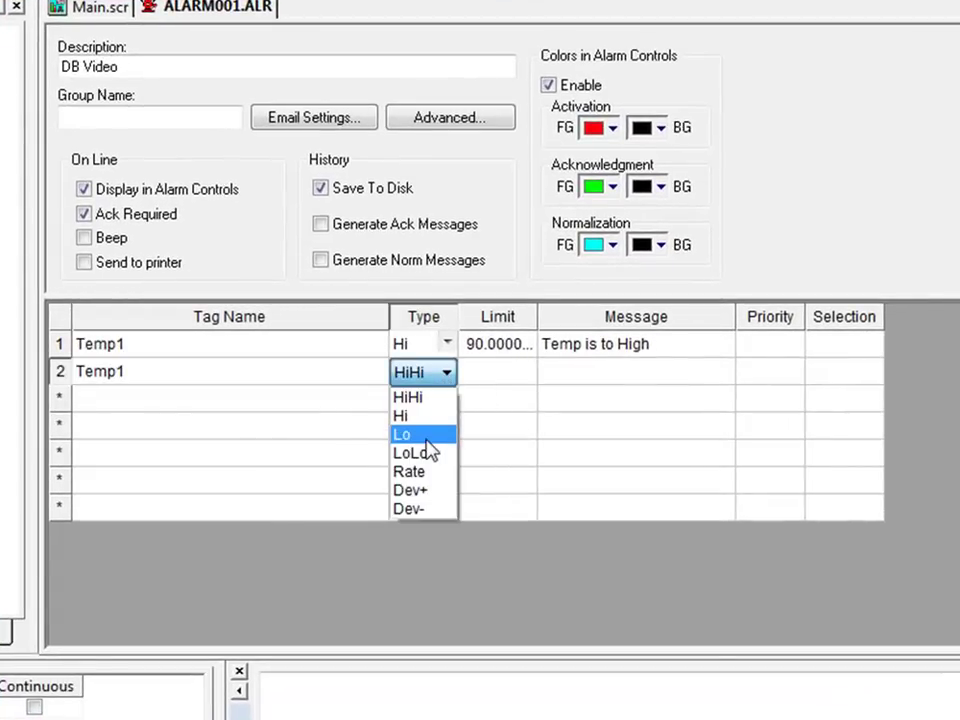
click(427, 436)
click(491, 380)
text(10)
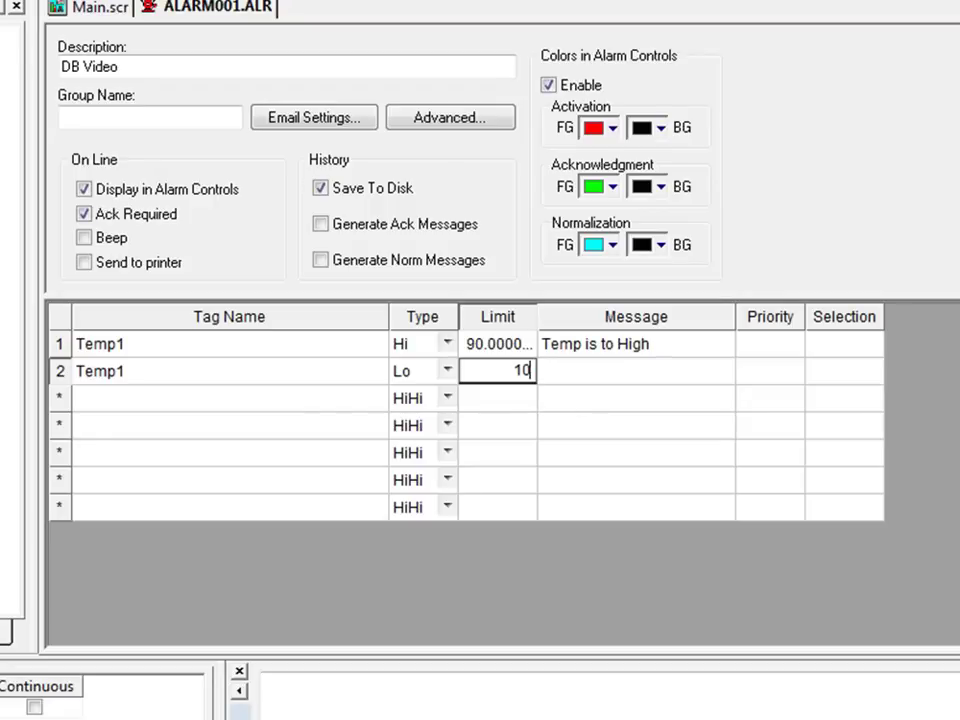
key(Tab)
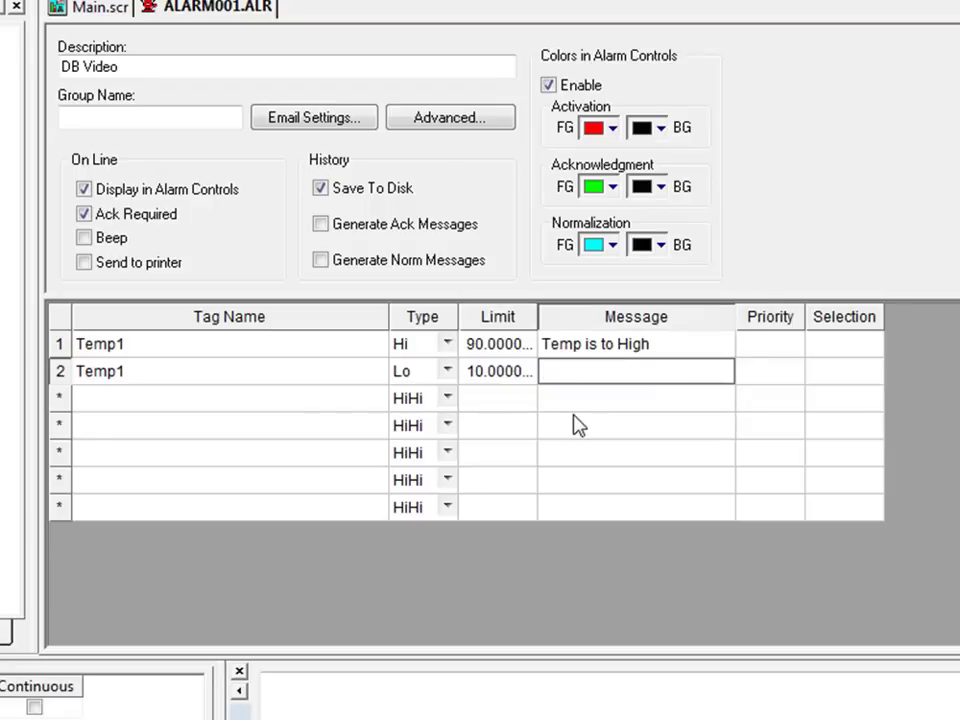
text(Temp is)
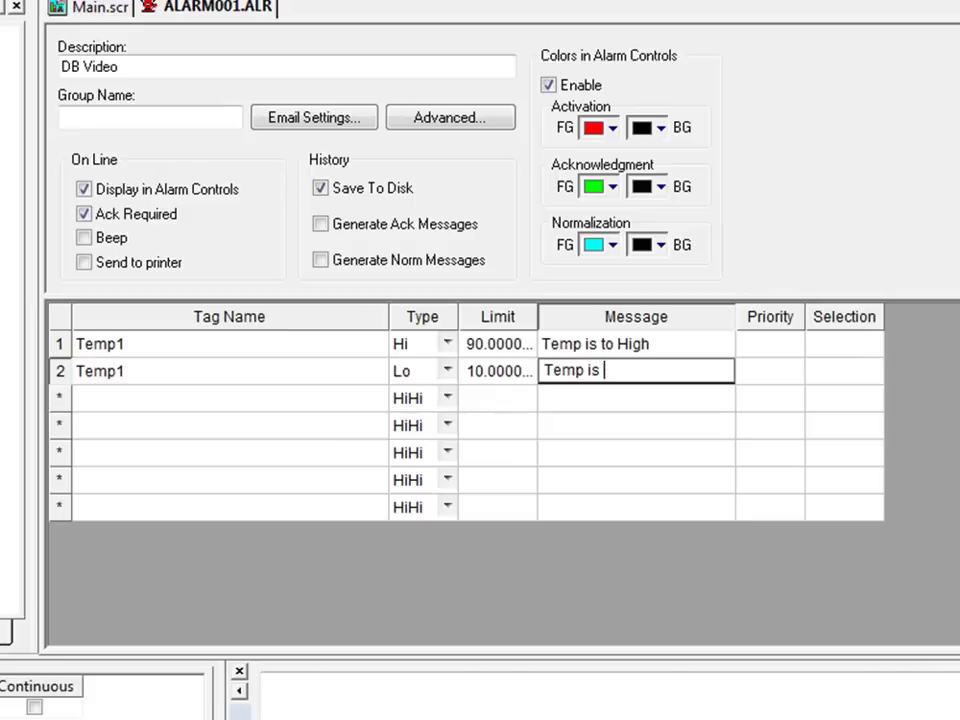
text( tooO)
key(BackSpace)
key(BackSpace)
text(Low)
Correct row 1's message to 'Temp is too High' and save the ALARM001 worksheet.
click(619, 347)
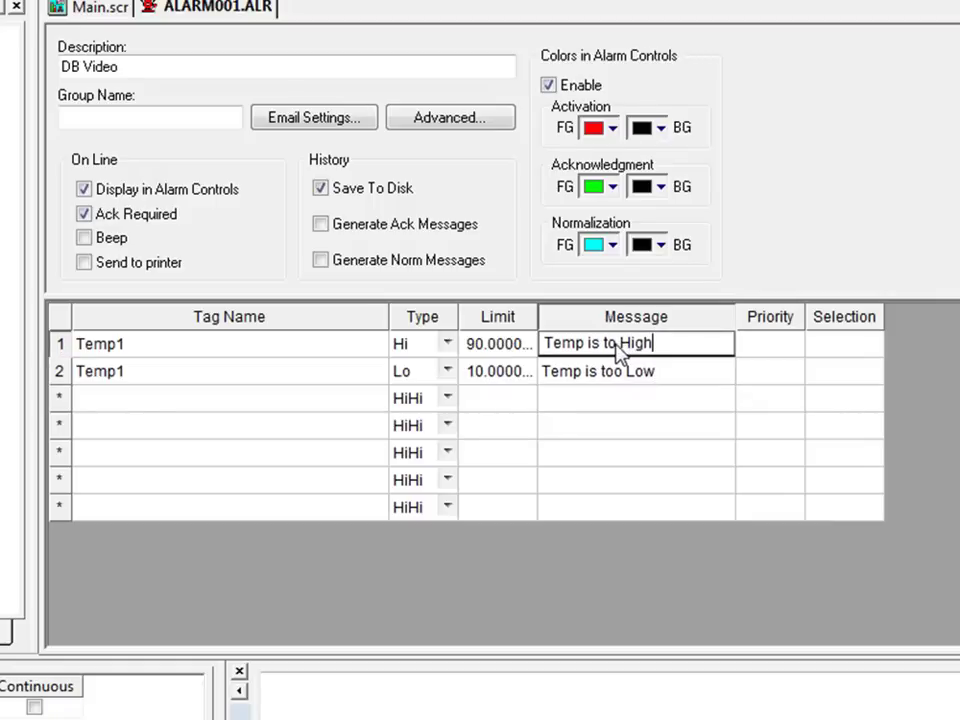
text(o)
click(628, 398)
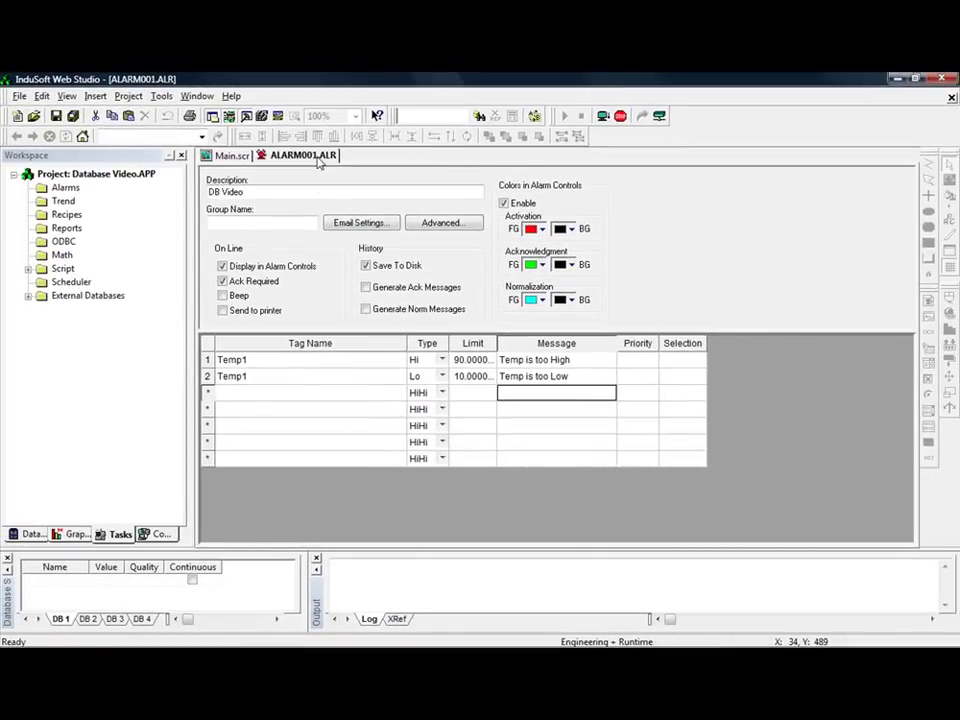
right_click(325, 157)
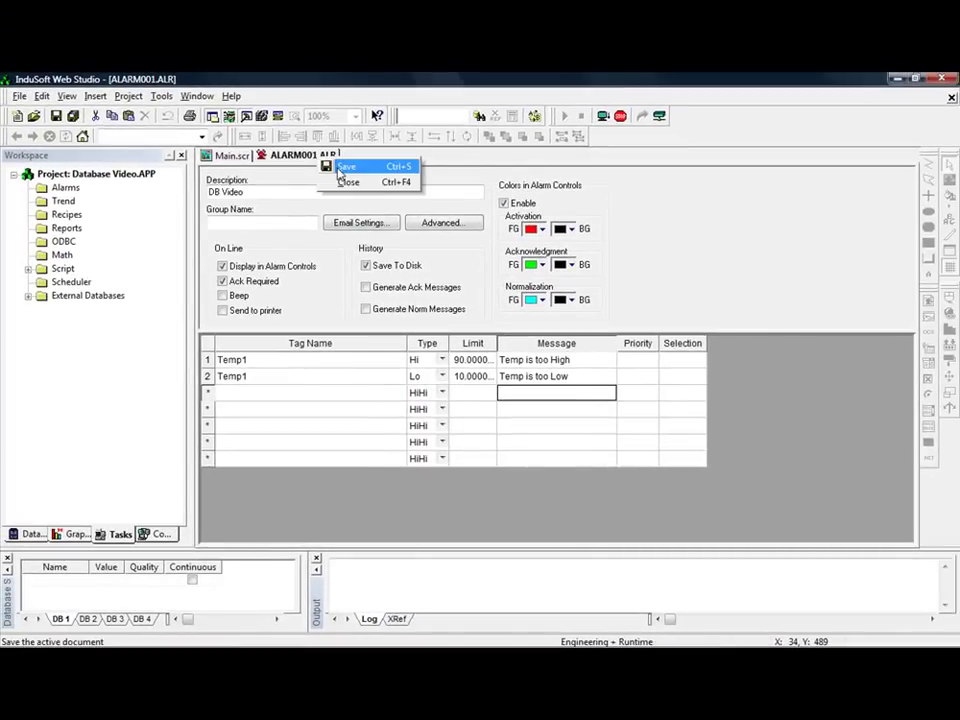
click(340, 168)
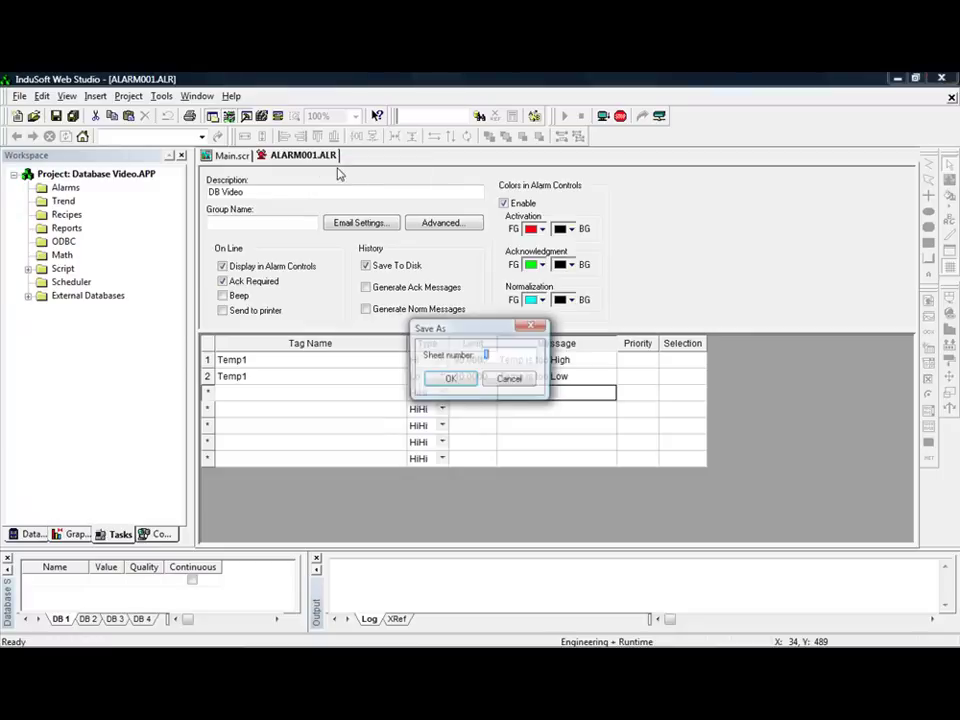
click(450, 380)
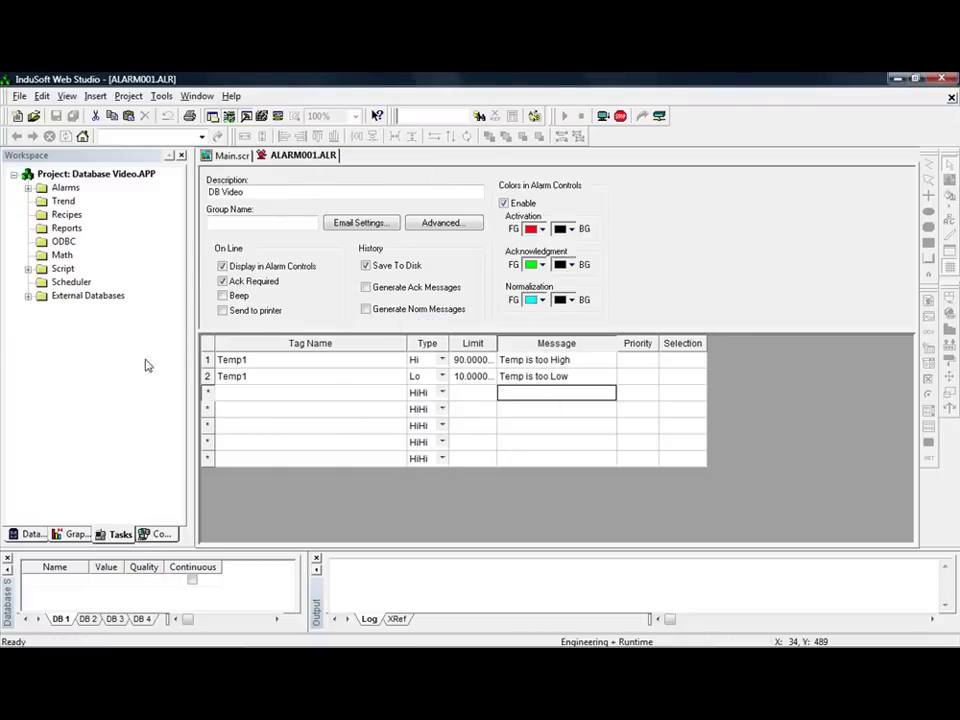
In Access, create blank database MyDB.accdb in the Projects\Database Video folder.
click(395, 614)
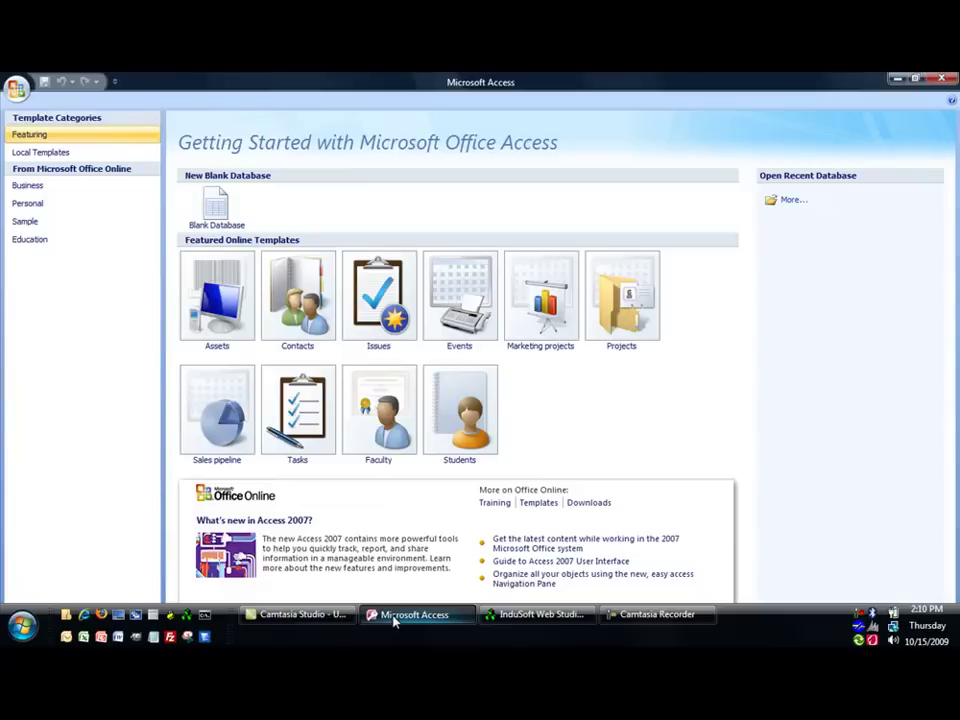
click(15, 90)
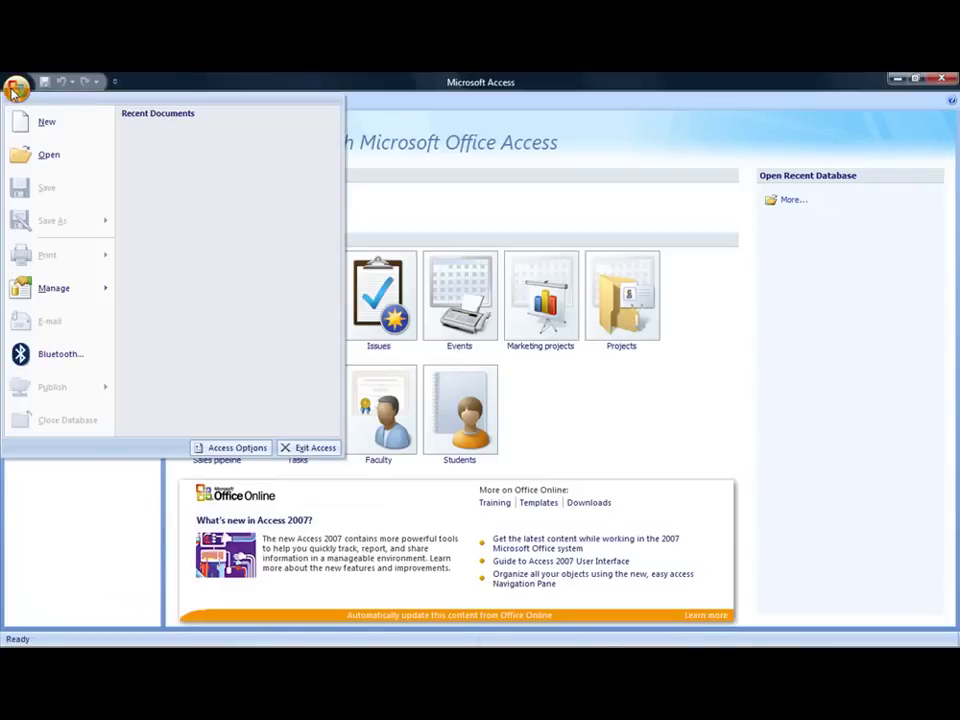
click(22, 122)
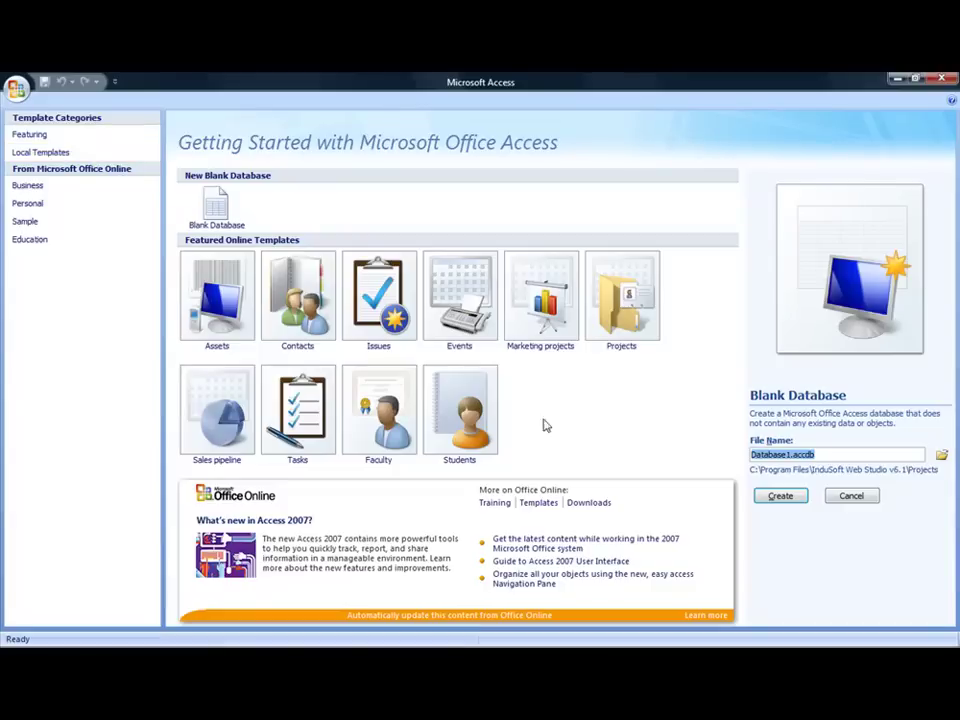
text(MyDB)
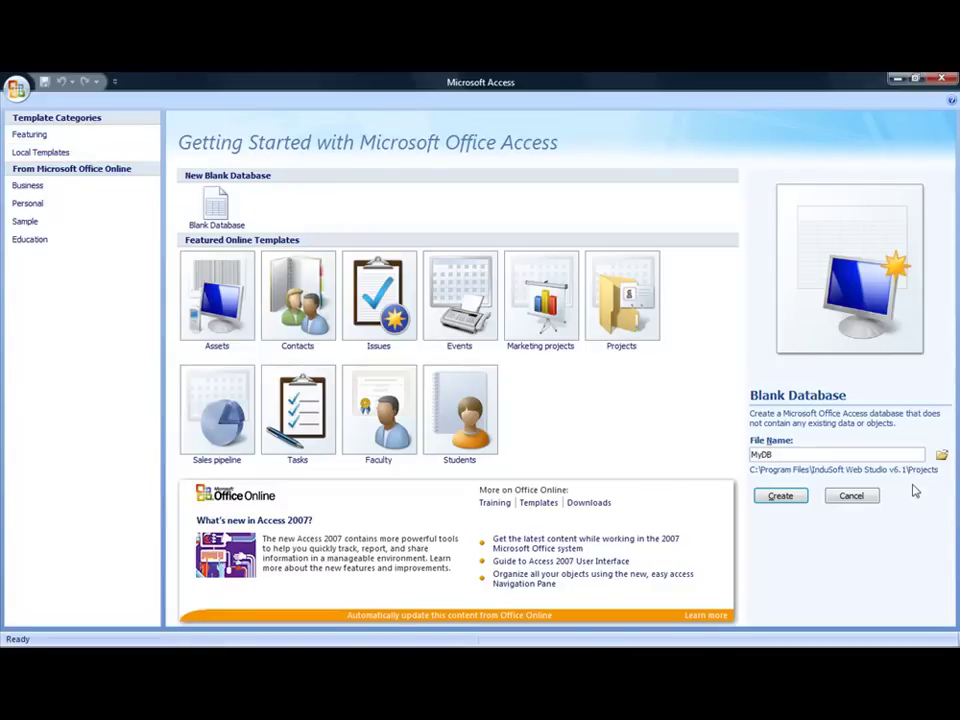
click(941, 455)
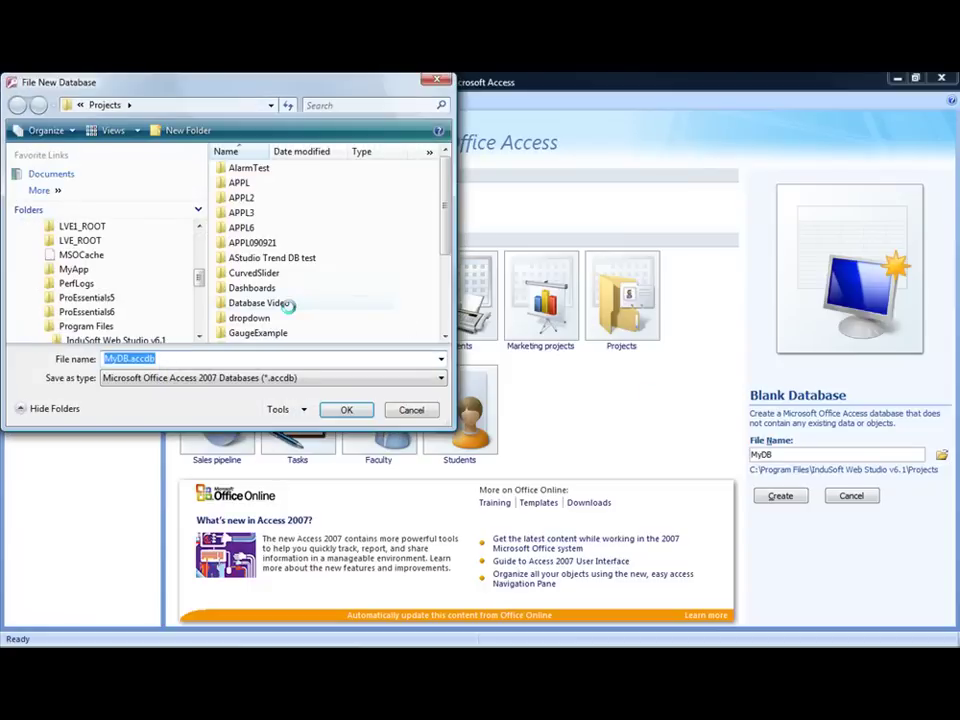
click(266, 303)
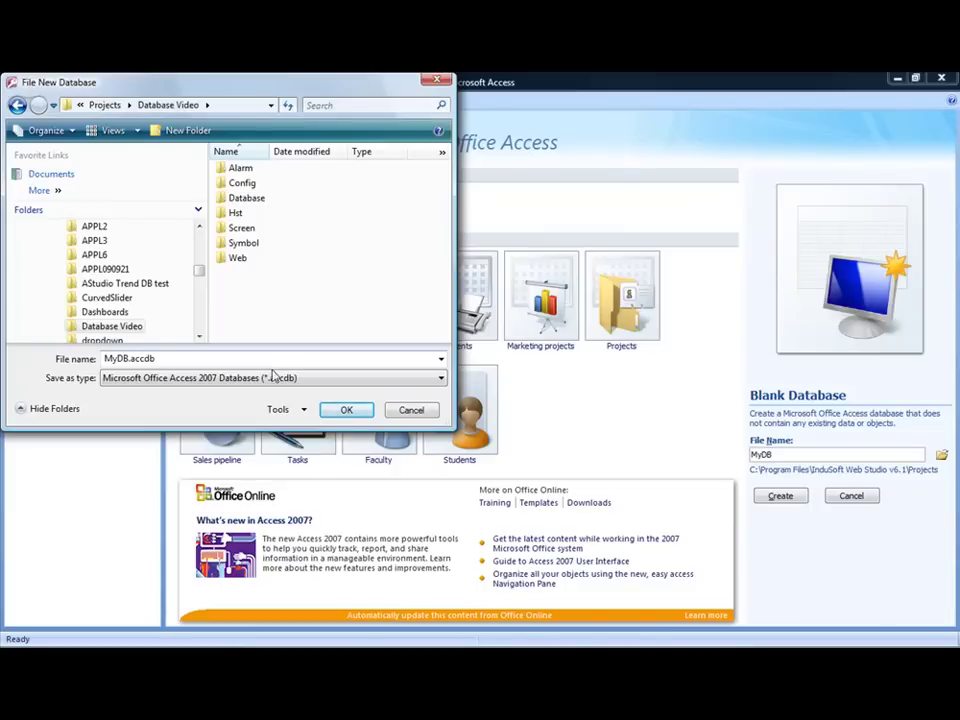
click(258, 106)
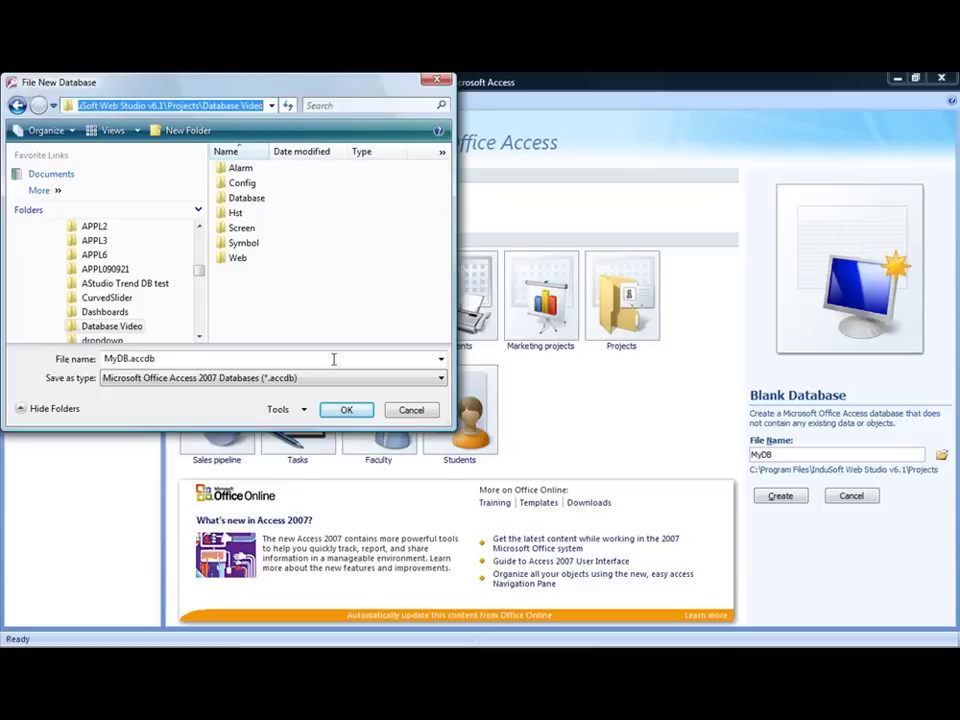
click(346, 410)
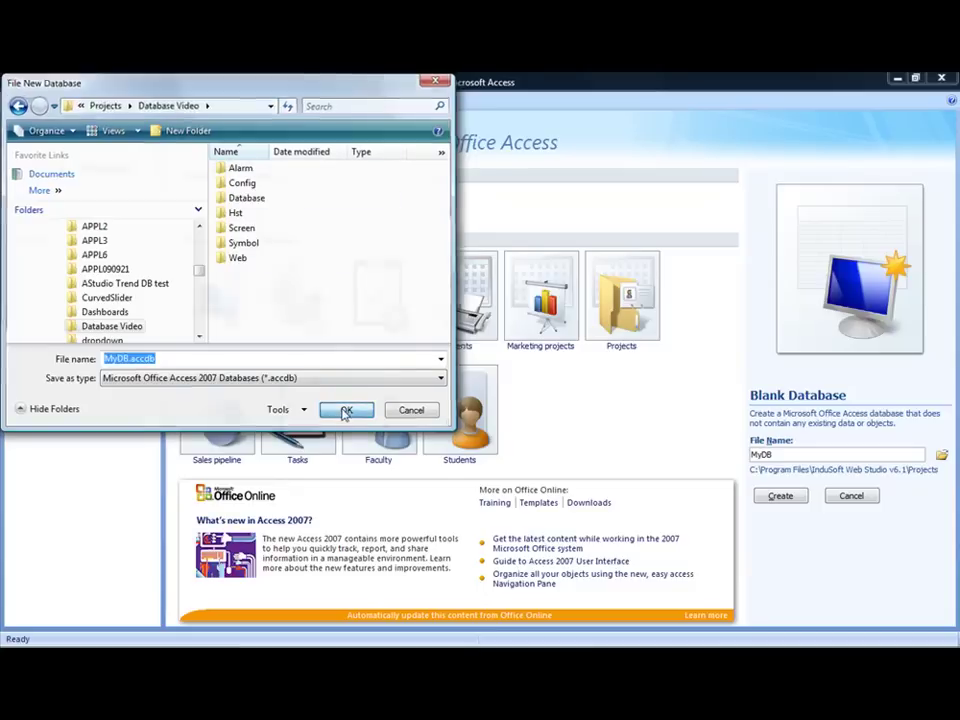
click(788, 507)
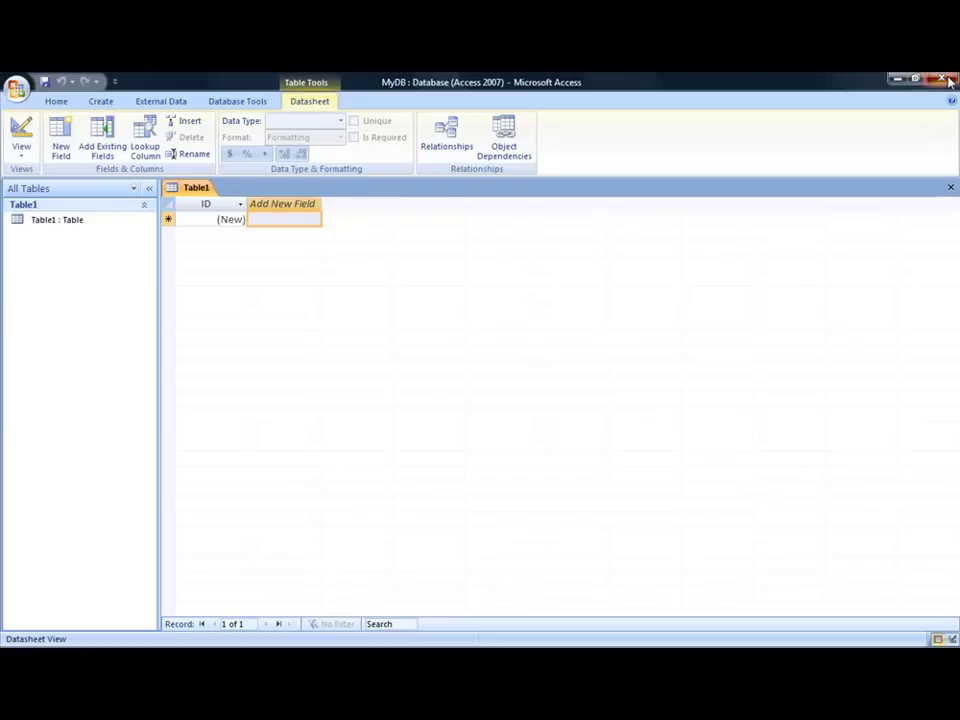
Close Access and open the Options tab of Web Studio's Project Settings.
click(948, 82)
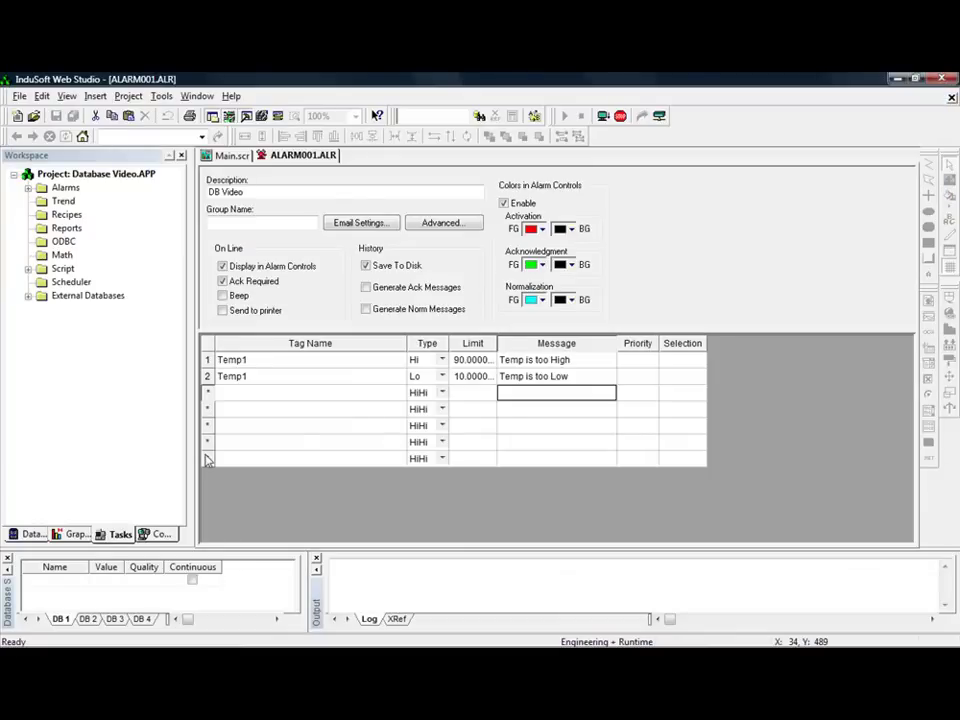
click(130, 97)
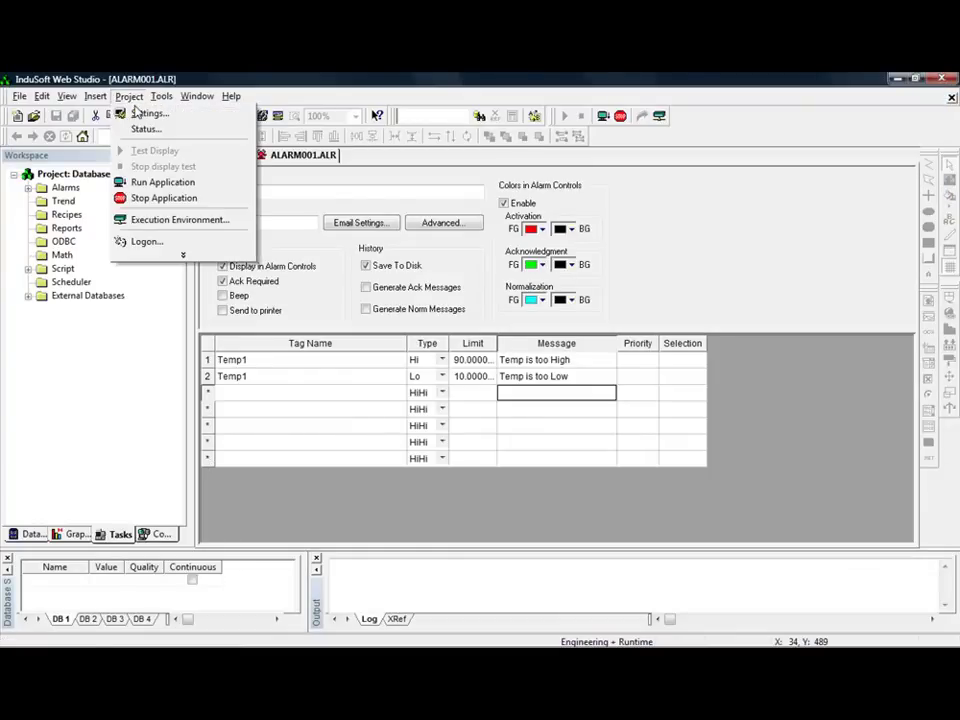
click(140, 113)
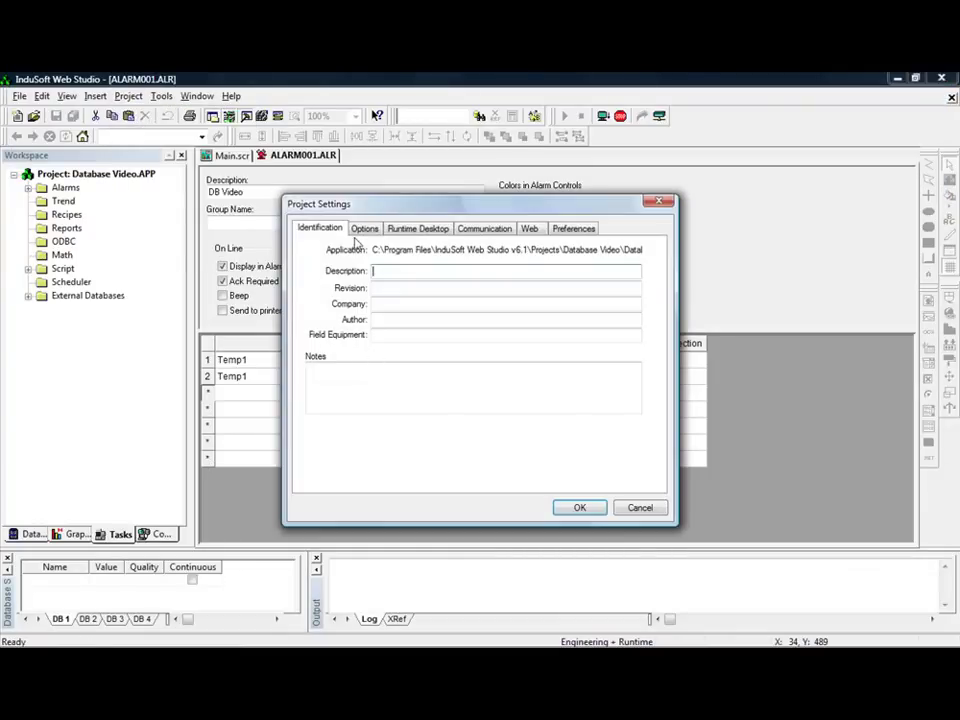
click(364, 229)
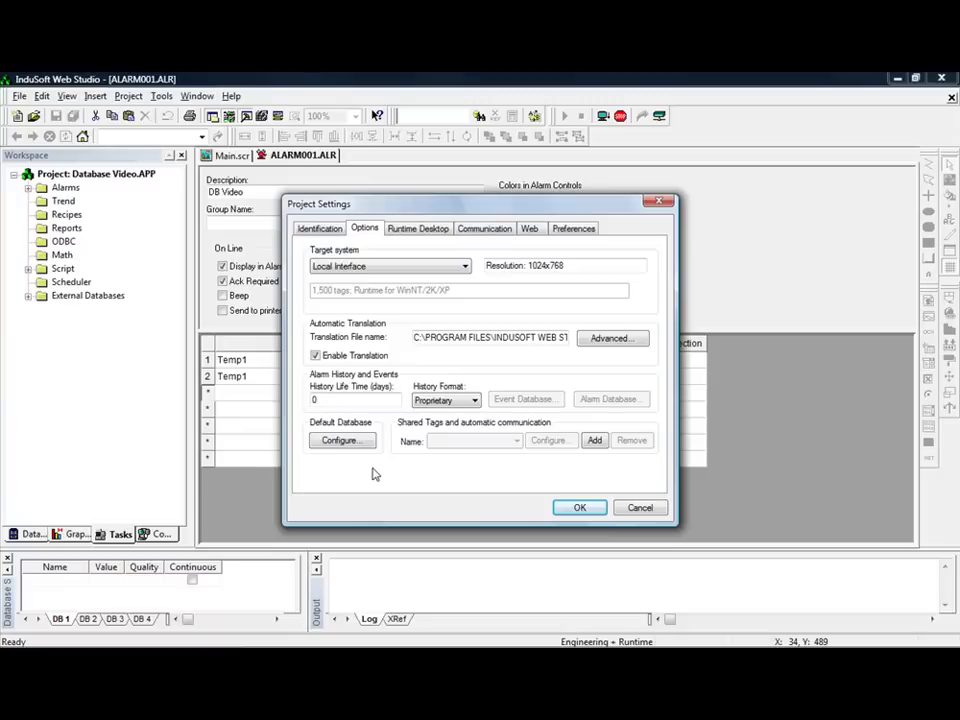
Open Default Database configuration, check the disabled Secondary database, and return to Primary.
click(341, 441)
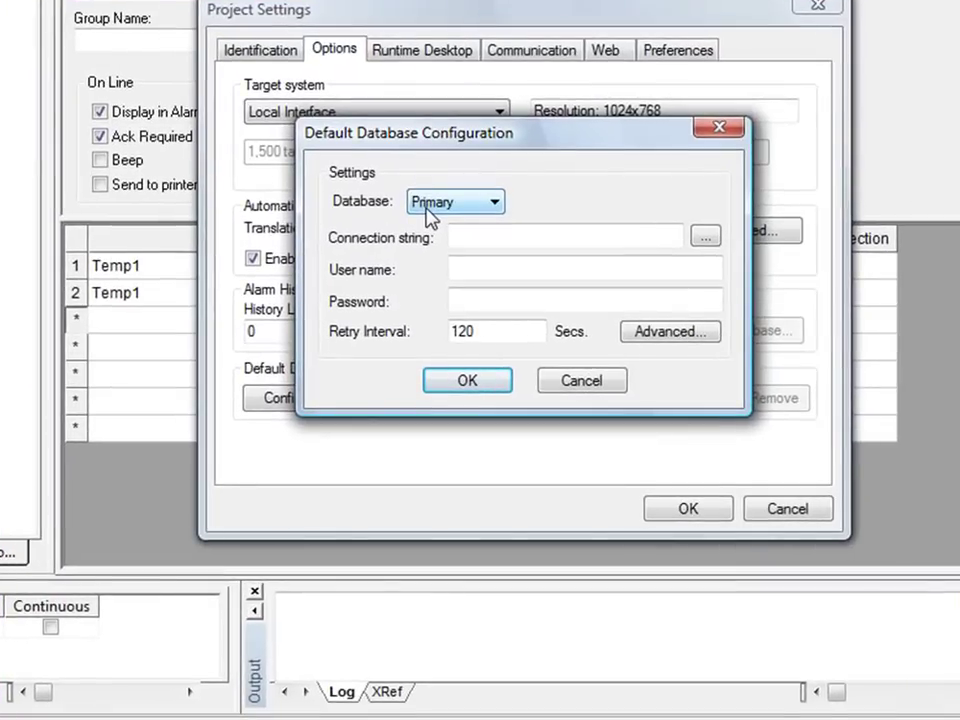
click(424, 306)
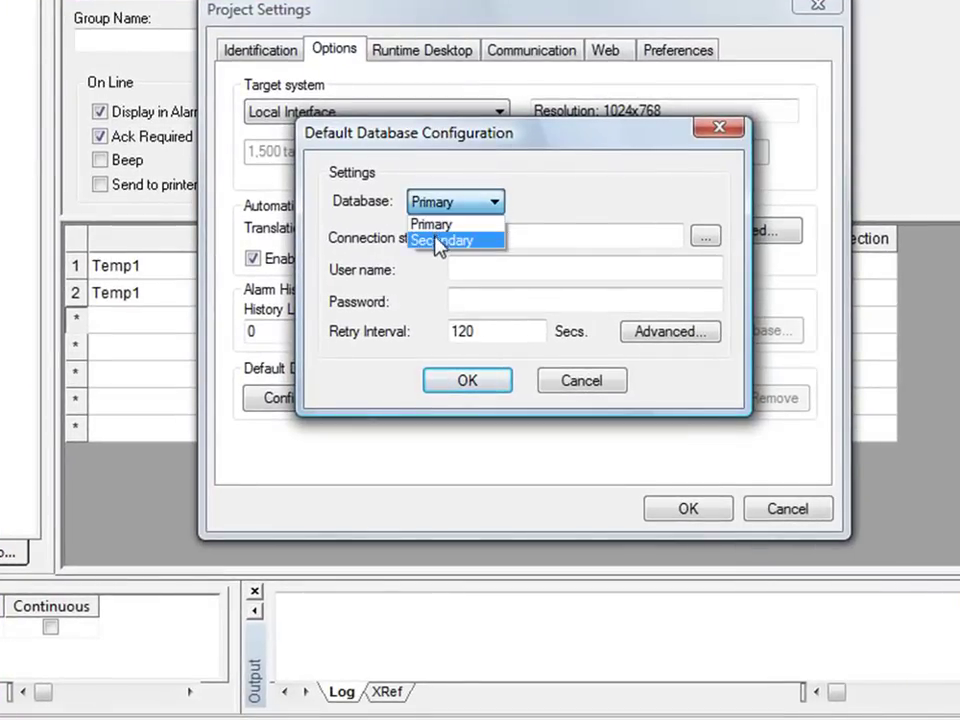
click(439, 240)
click(590, 206)
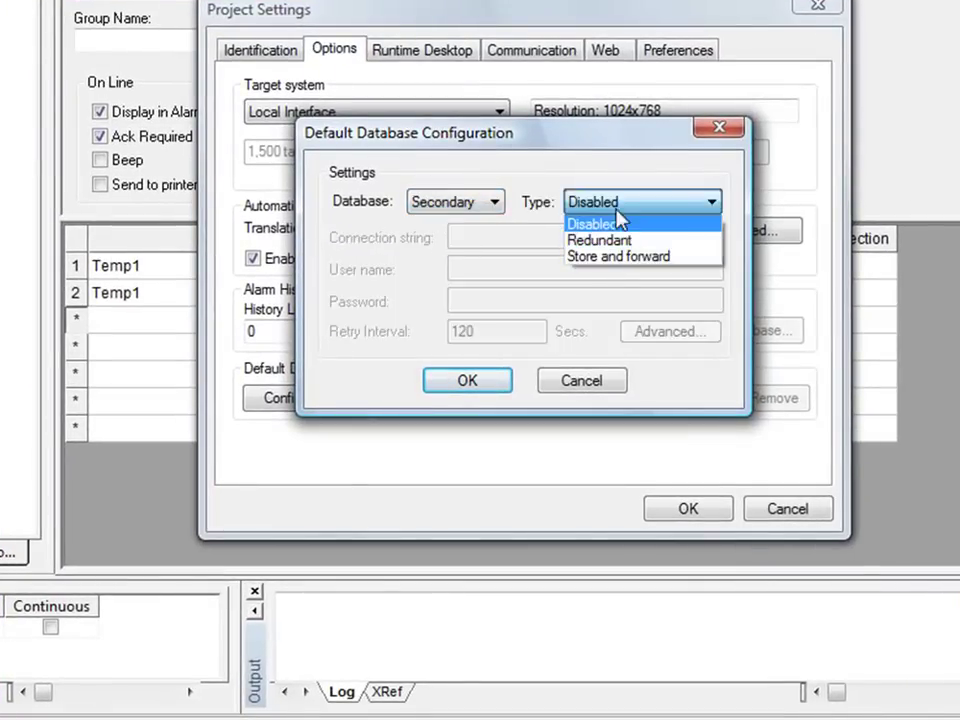
click(465, 205)
click(450, 221)
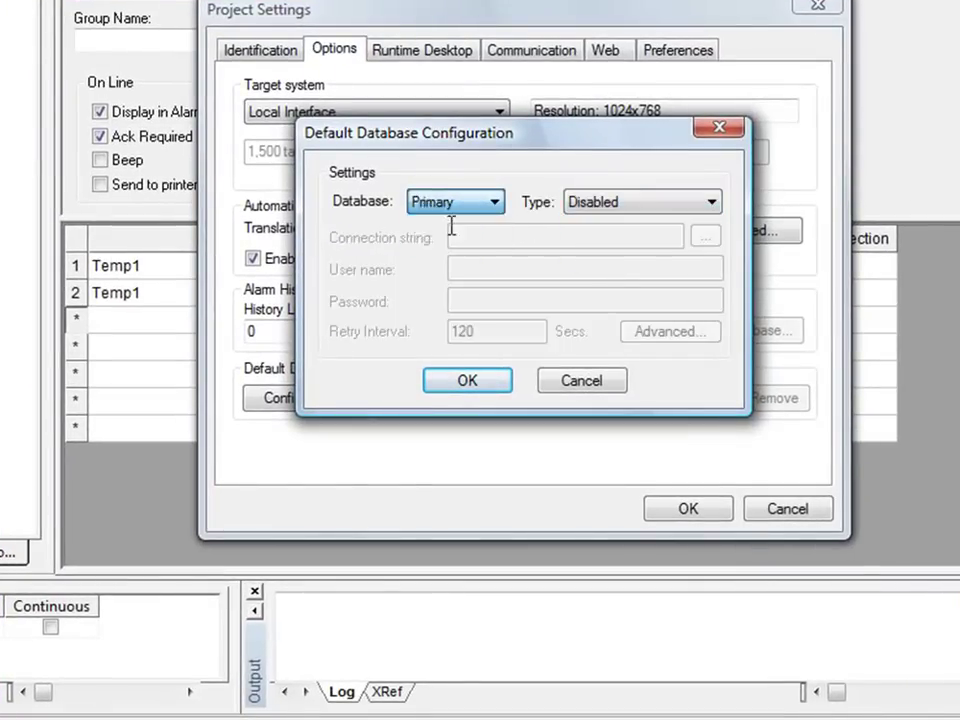
Point the primary connection at MyDB.accdb via the Office 12.0 Access Database Engine provider, testing successfully.
click(705, 241)
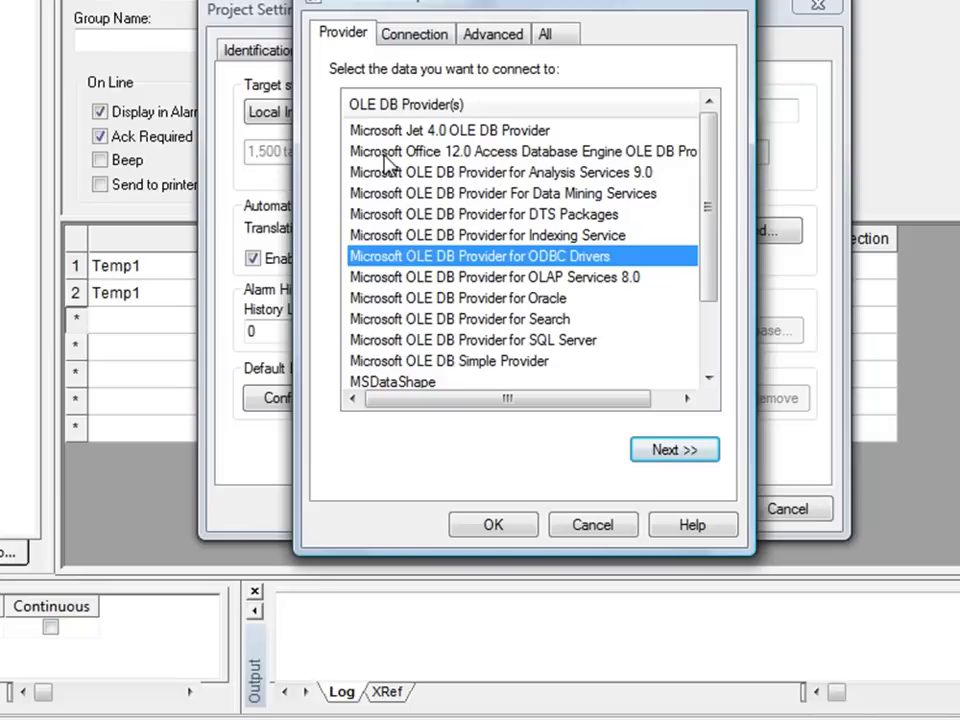
click(386, 153)
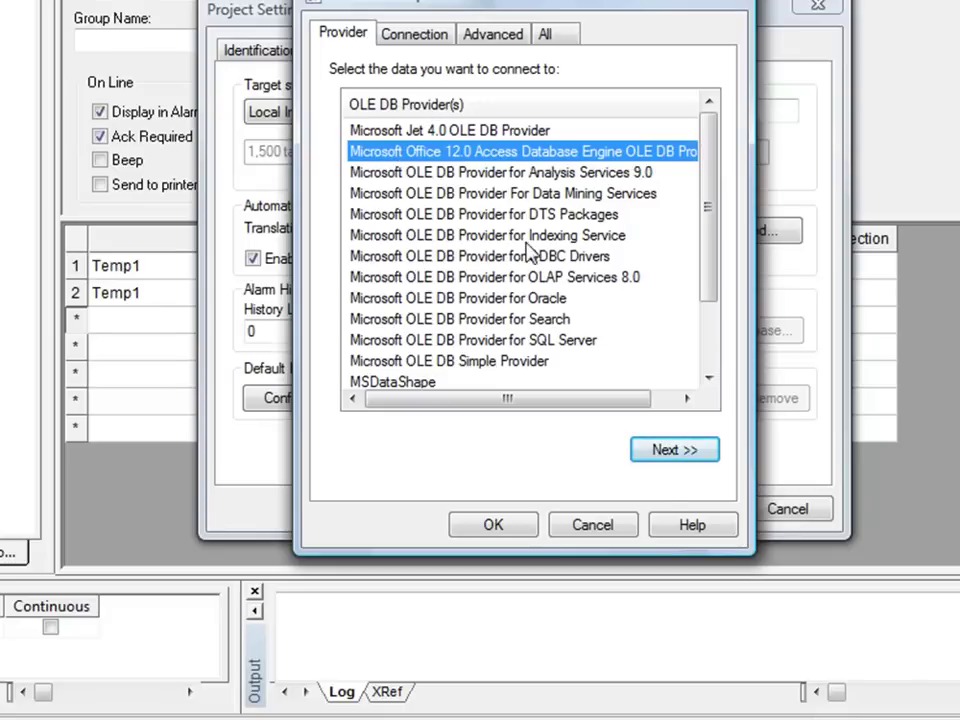
click(659, 452)
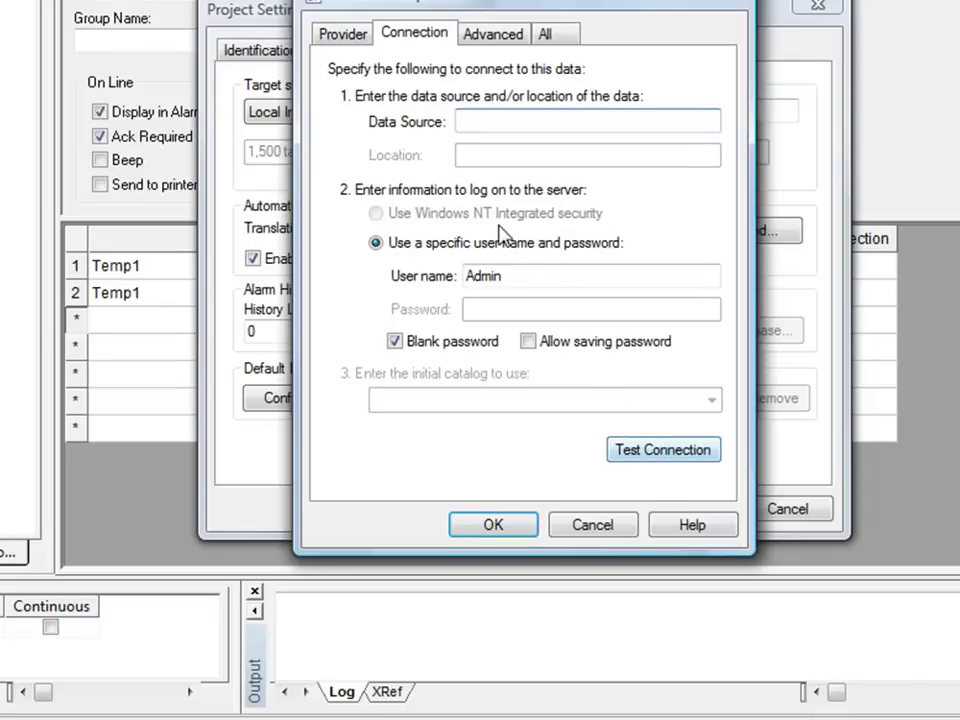
key(ctrl+v)
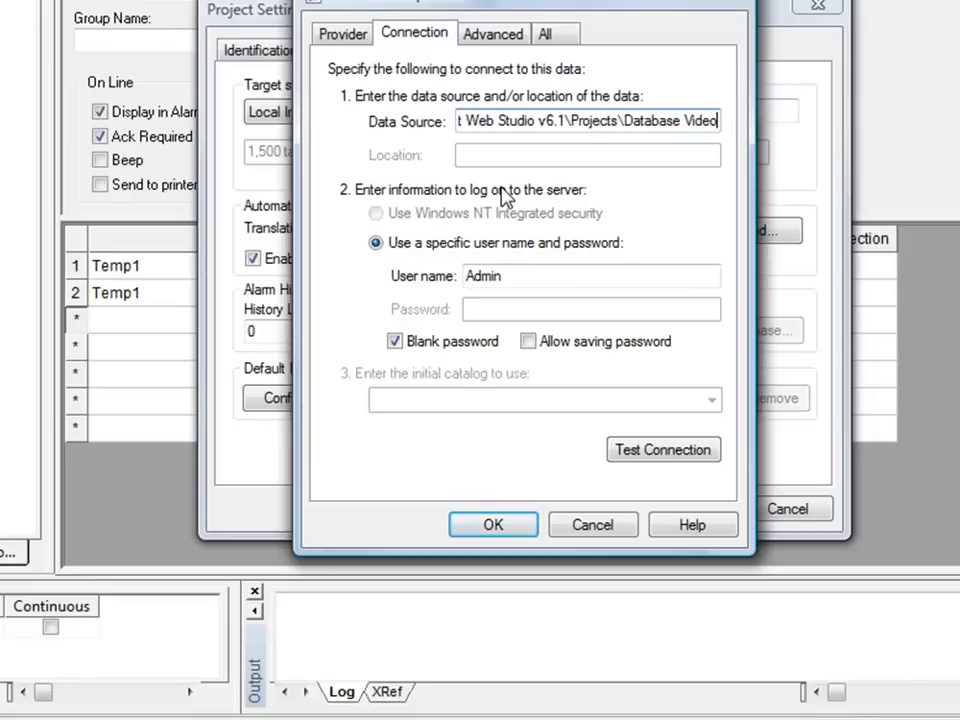
text(\M)
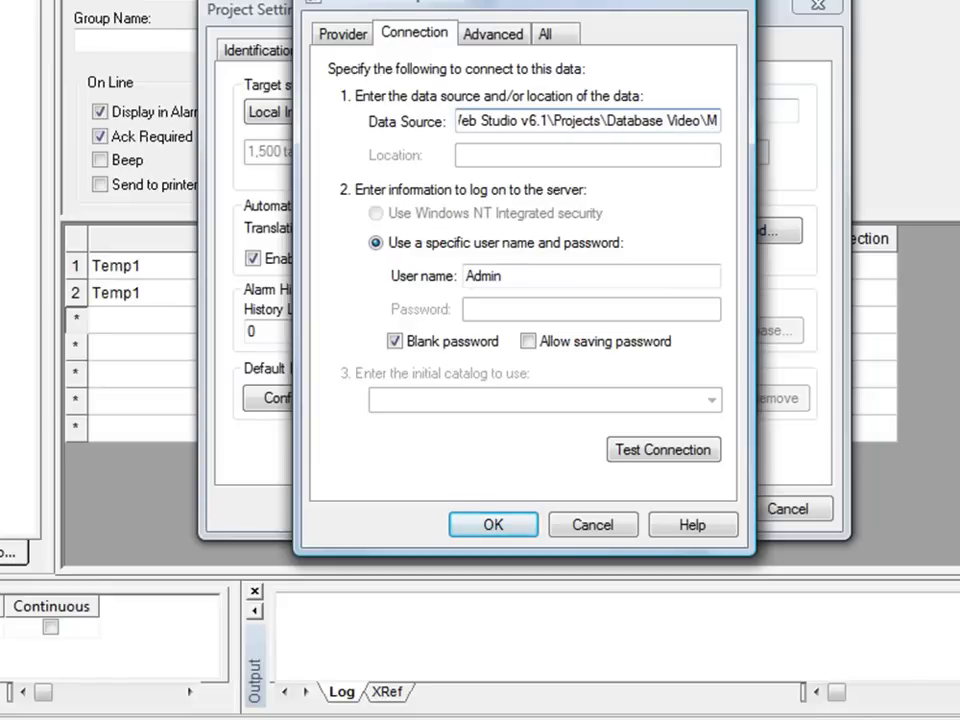
text(yDB.)
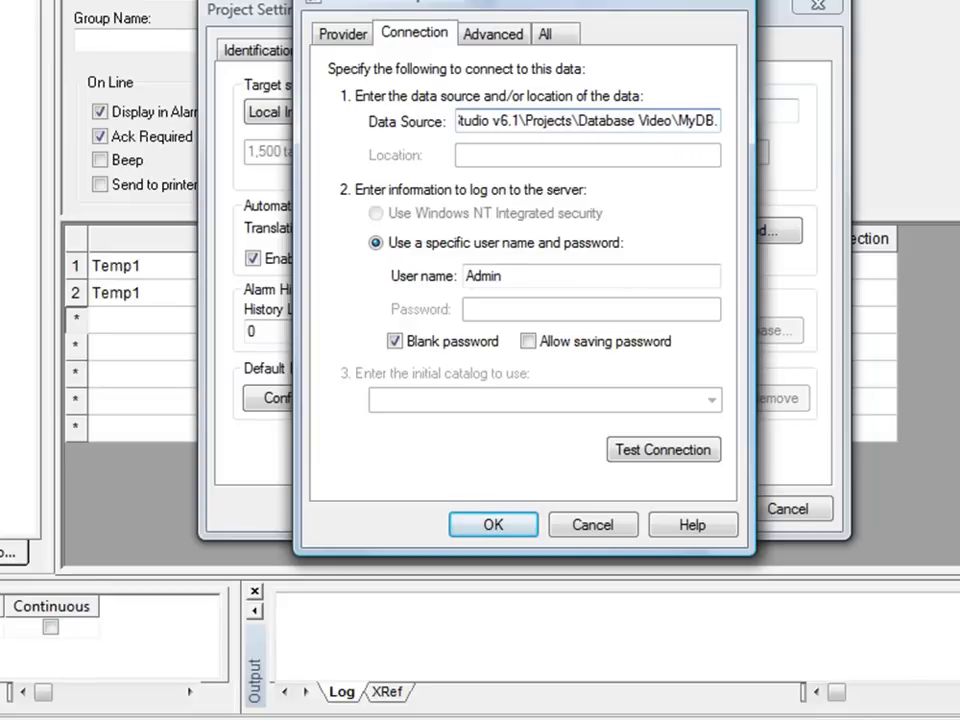
text(accdb)
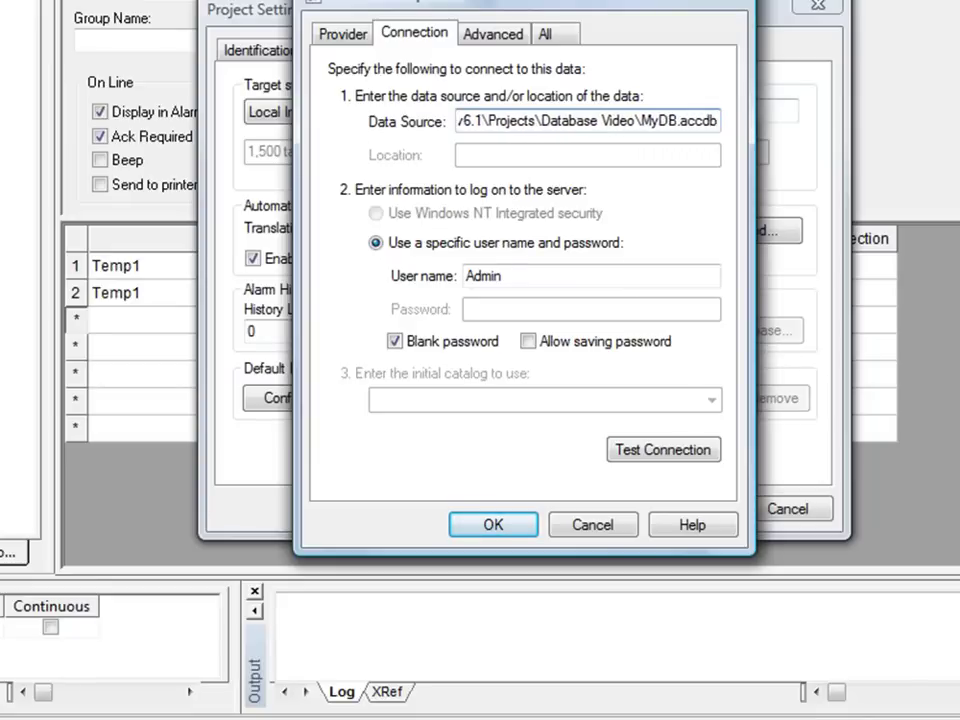
click(661, 452)
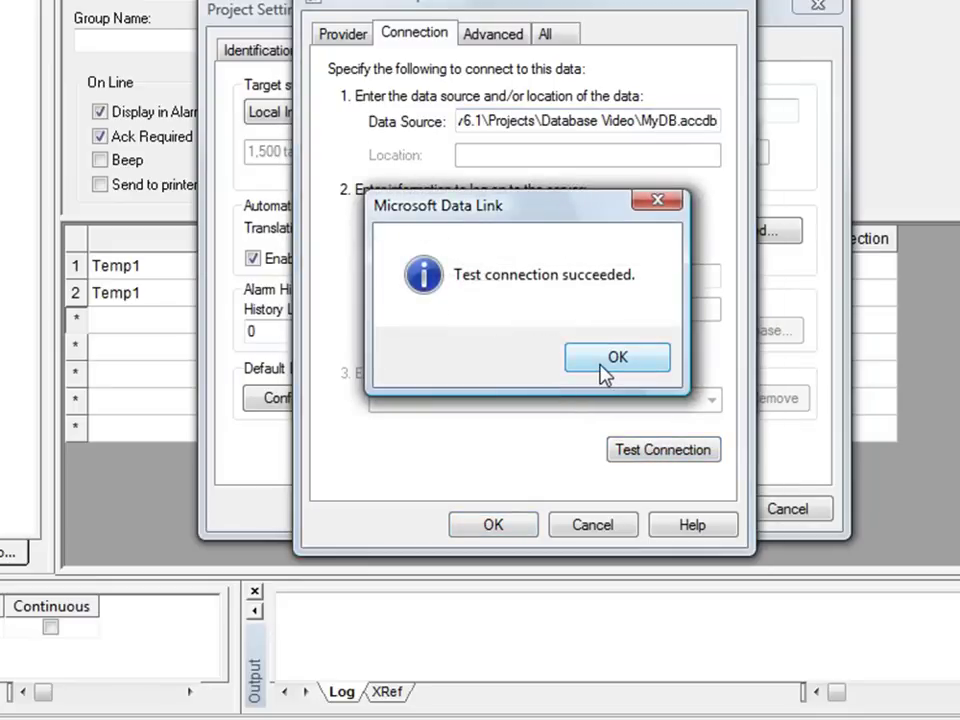
click(601, 366)
Accept the default database connection settings and switch History Format from Proprietary to Database.
click(497, 525)
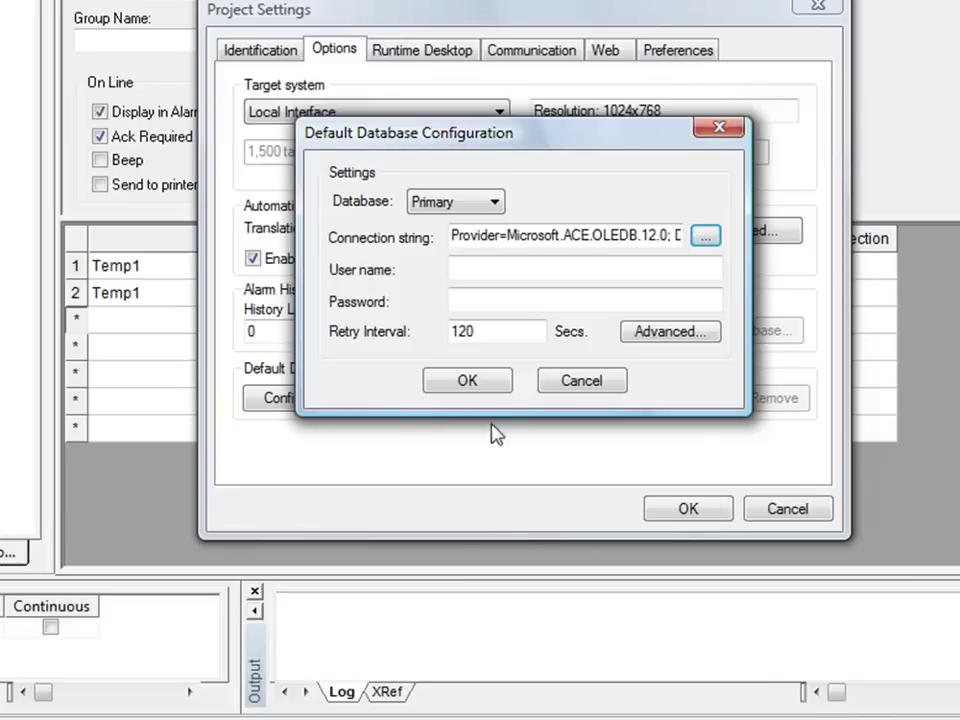
click(468, 382)
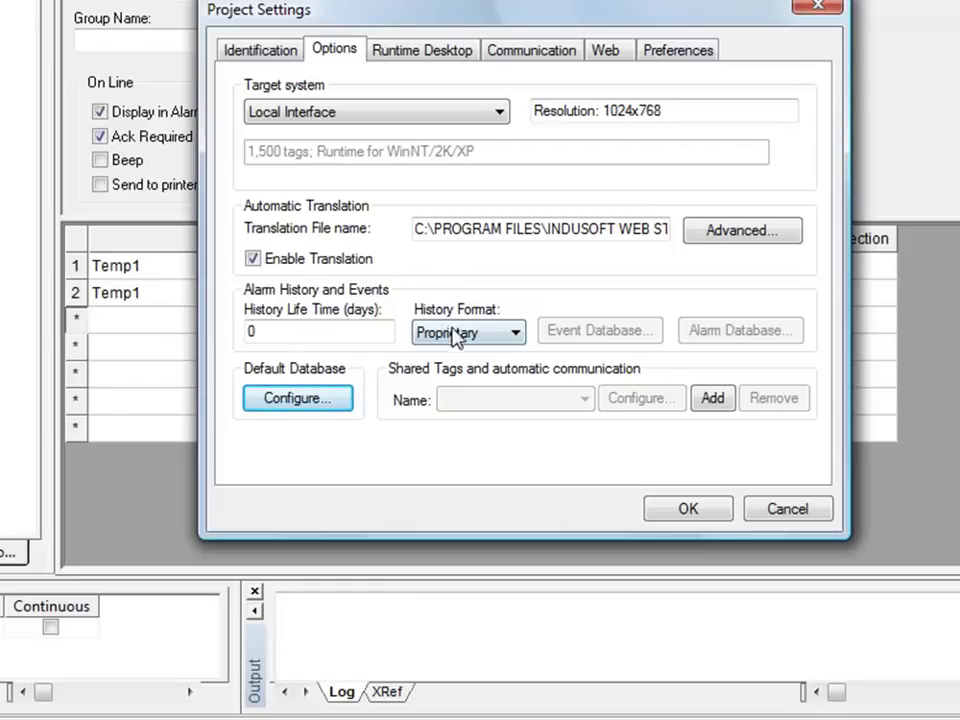
click(517, 335)
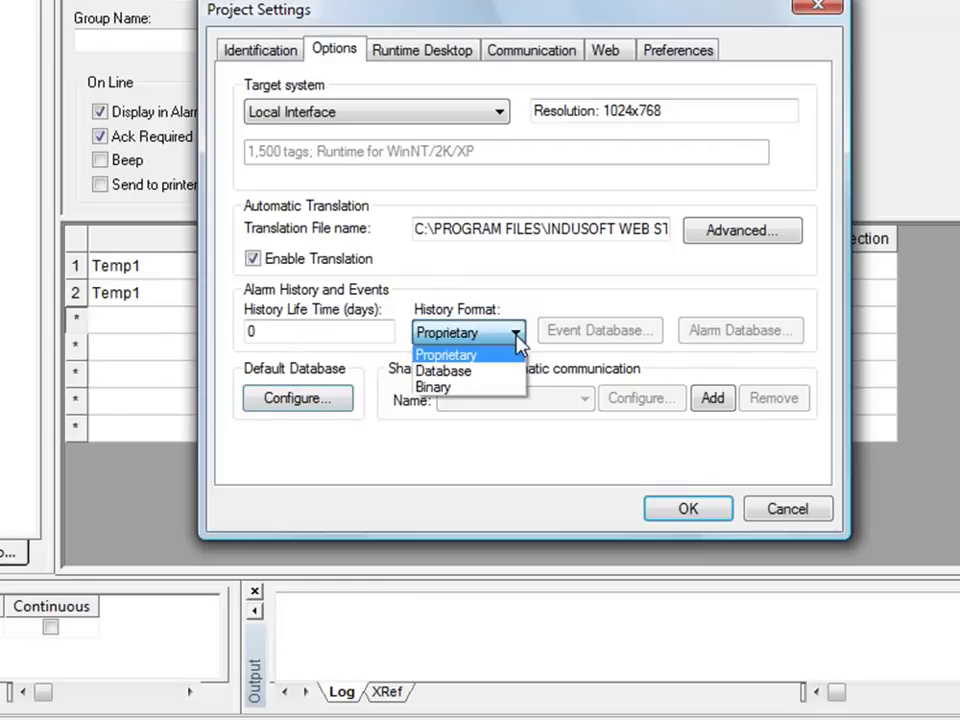
click(481, 374)
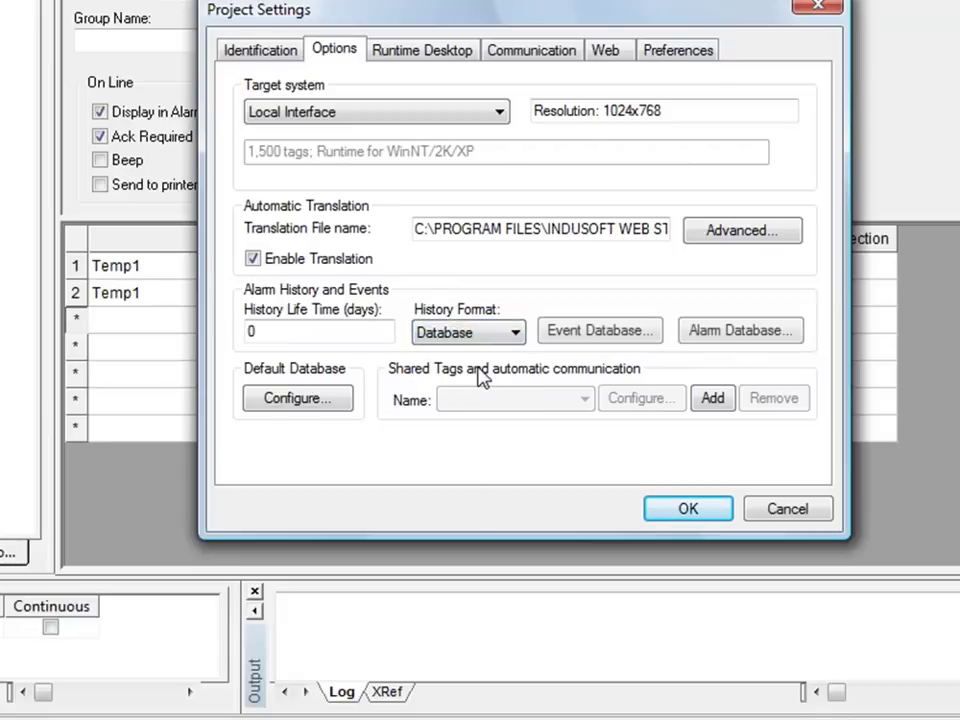
Log alarms to the default ALARMHISTORY table, apply project settings, and close the ALARM001.ALR worksheet.
click(713, 345)
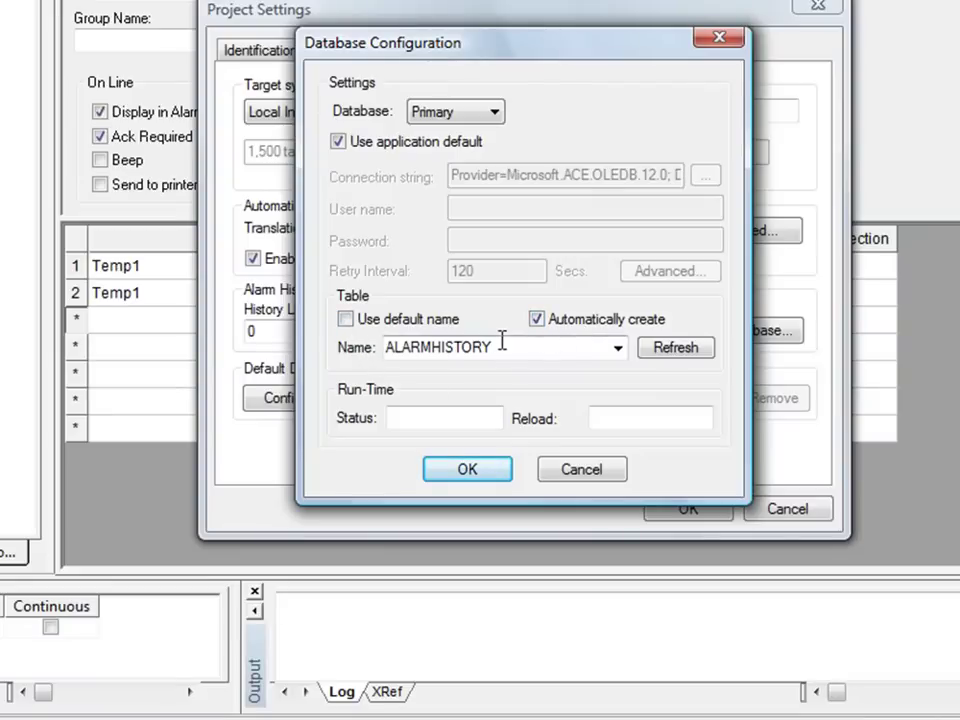
click(345, 318)
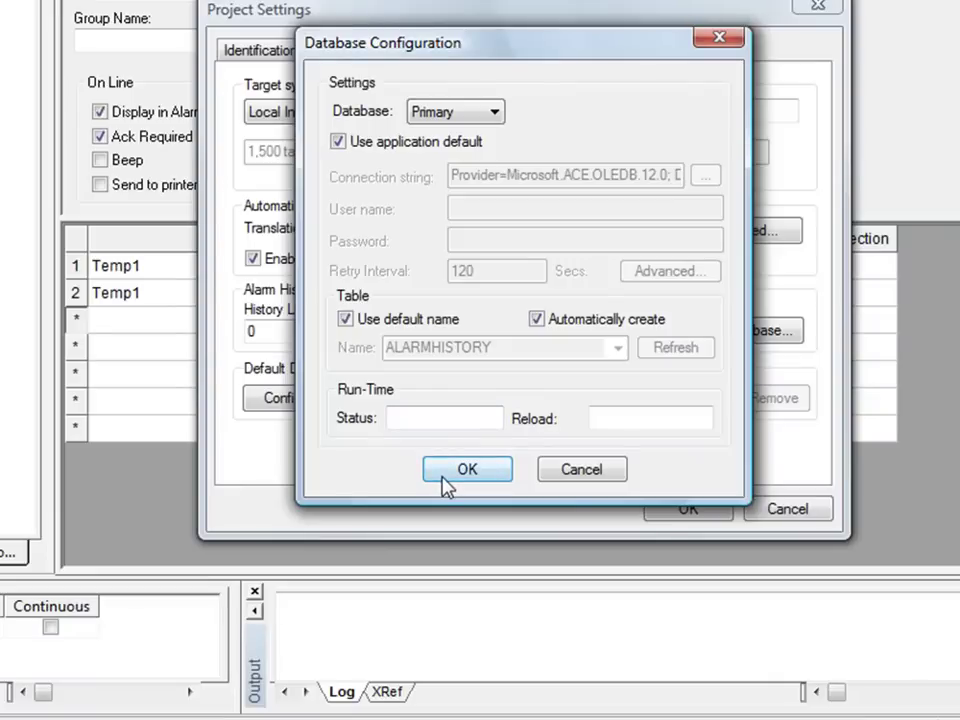
click(449, 485)
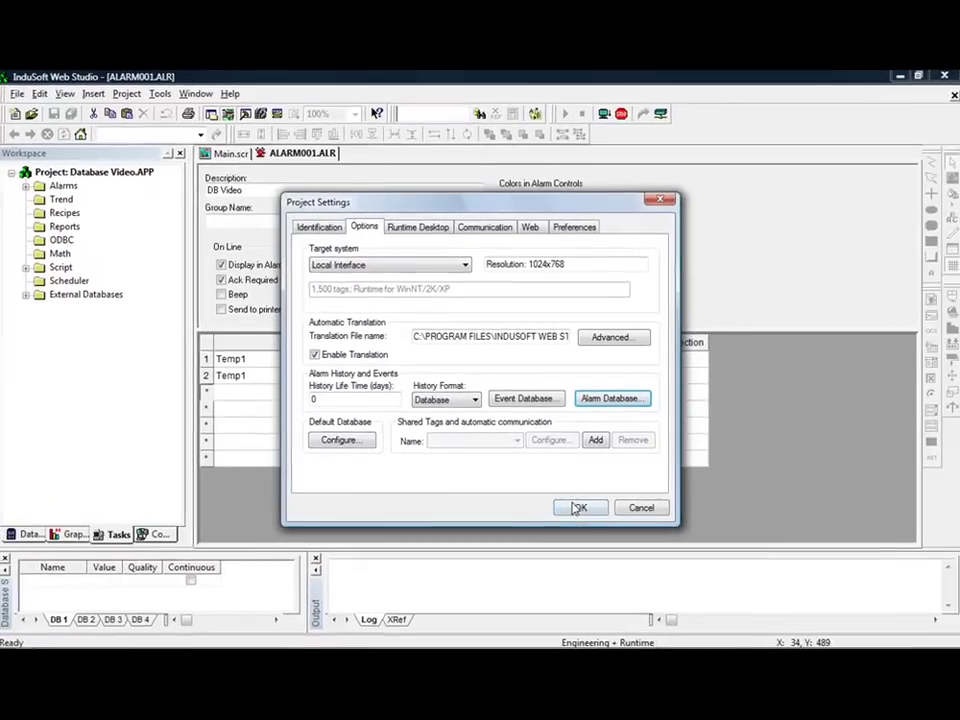
click(574, 507)
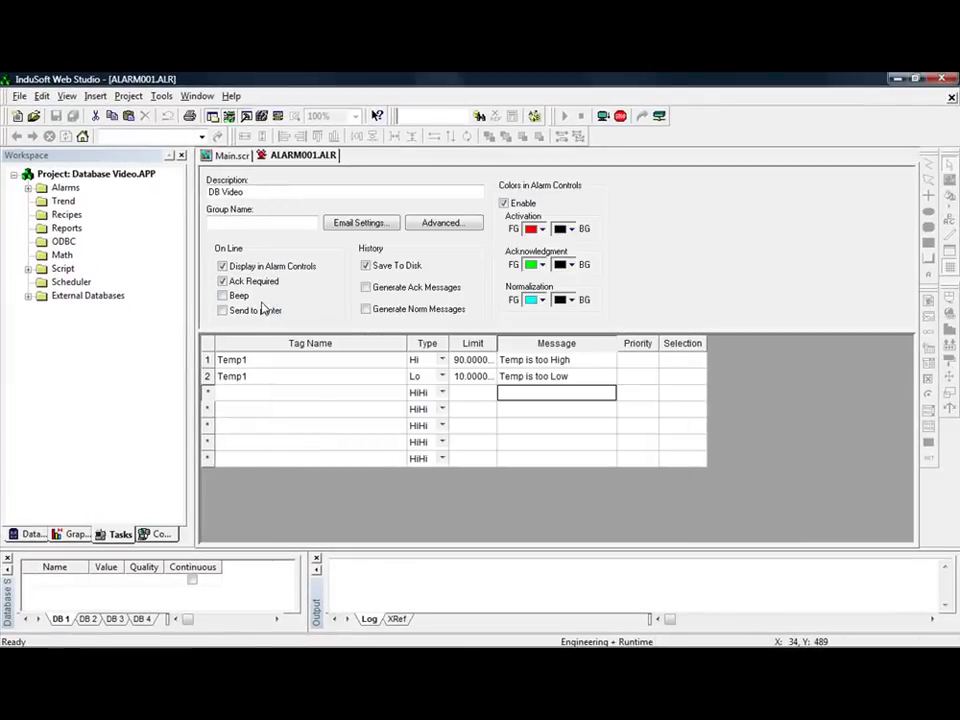
right_click(291, 160)
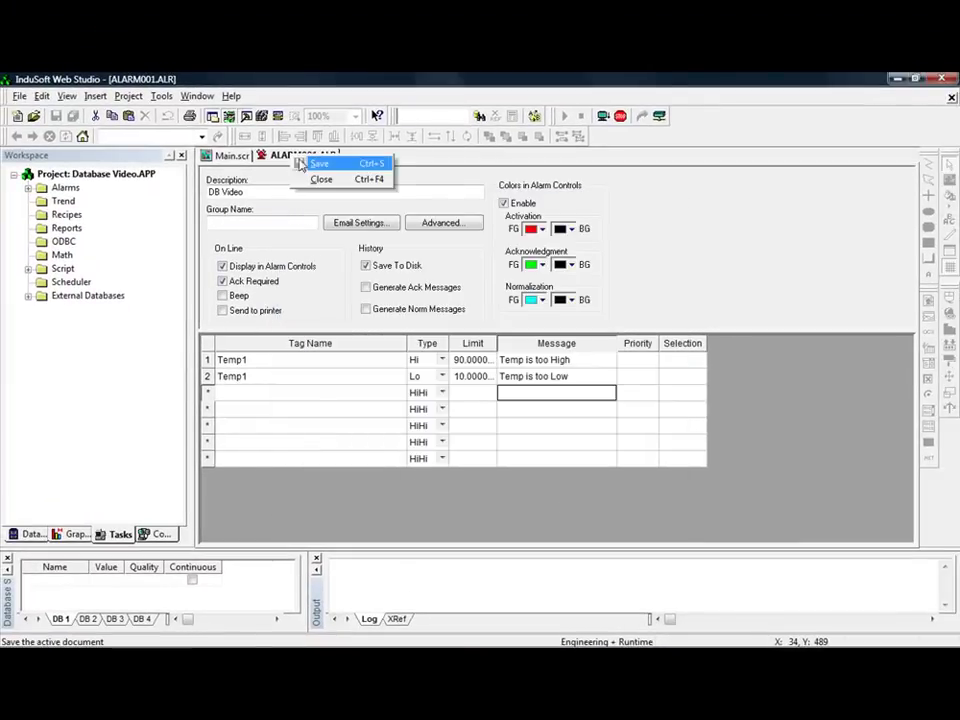
click(305, 178)
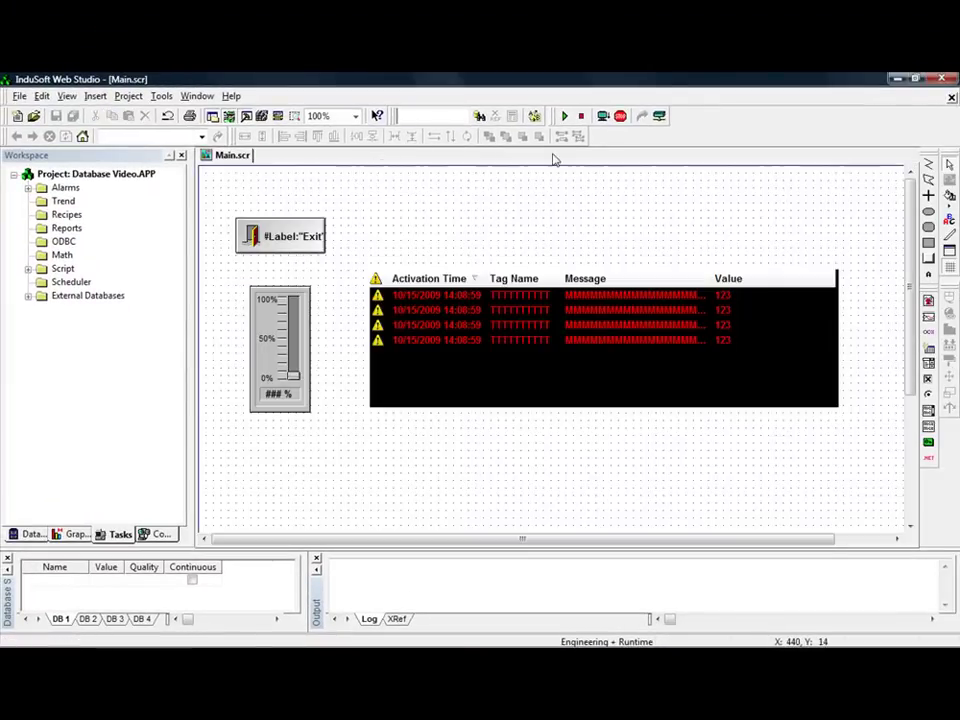
Run the project, acknowledging the Temp1 low alarm, then the high alarm at 100%, then lower to 61%.
click(604, 116)
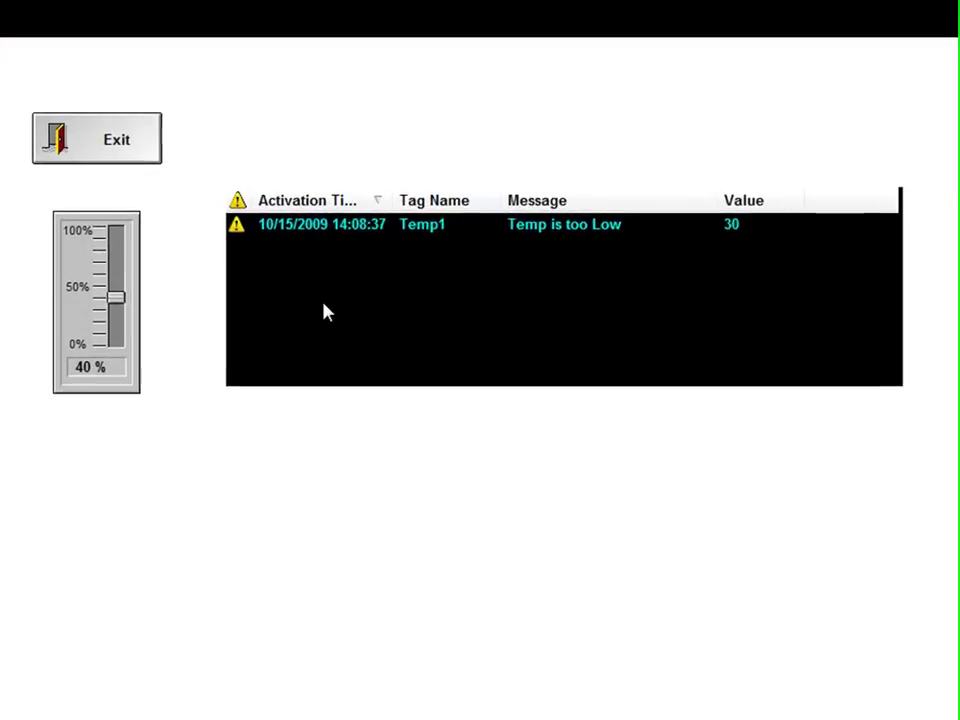
double_click(352, 234)
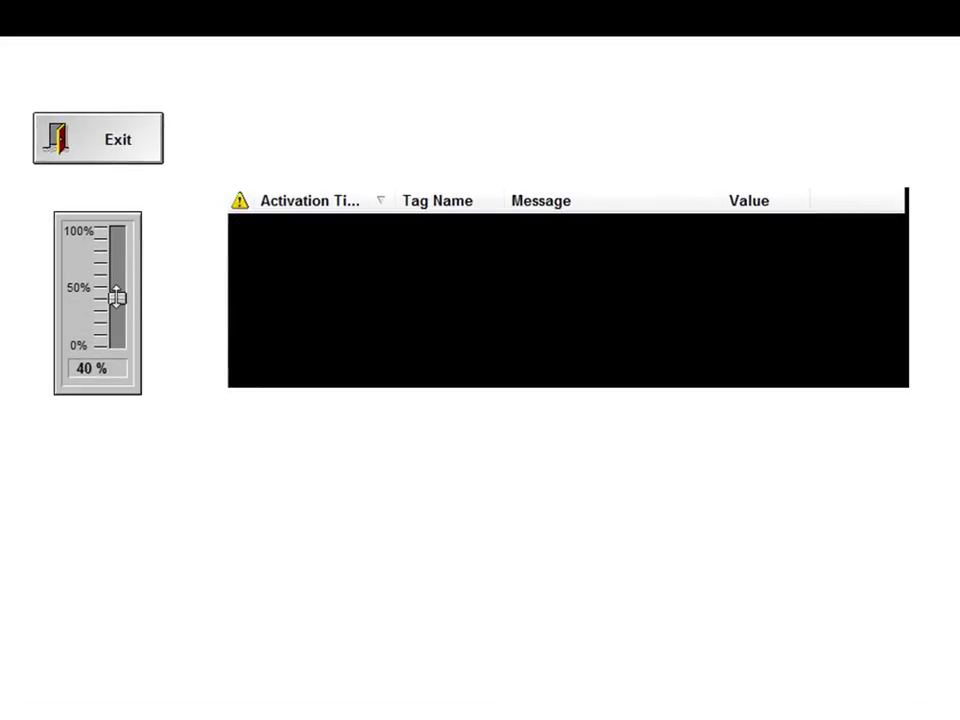
drag(116, 296, 117, 230)
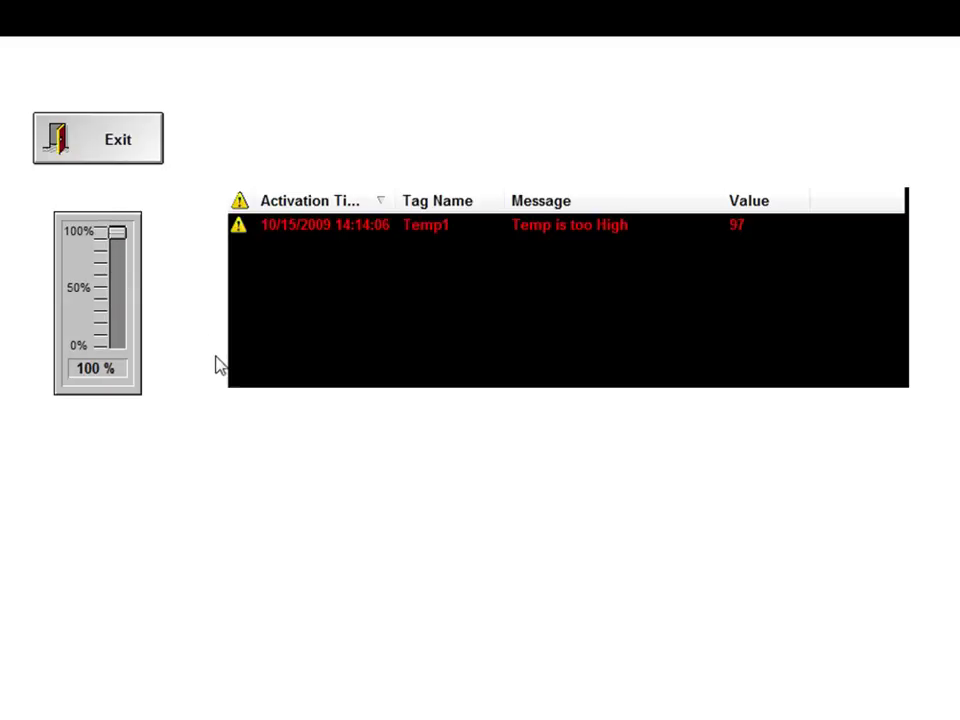
click(366, 226)
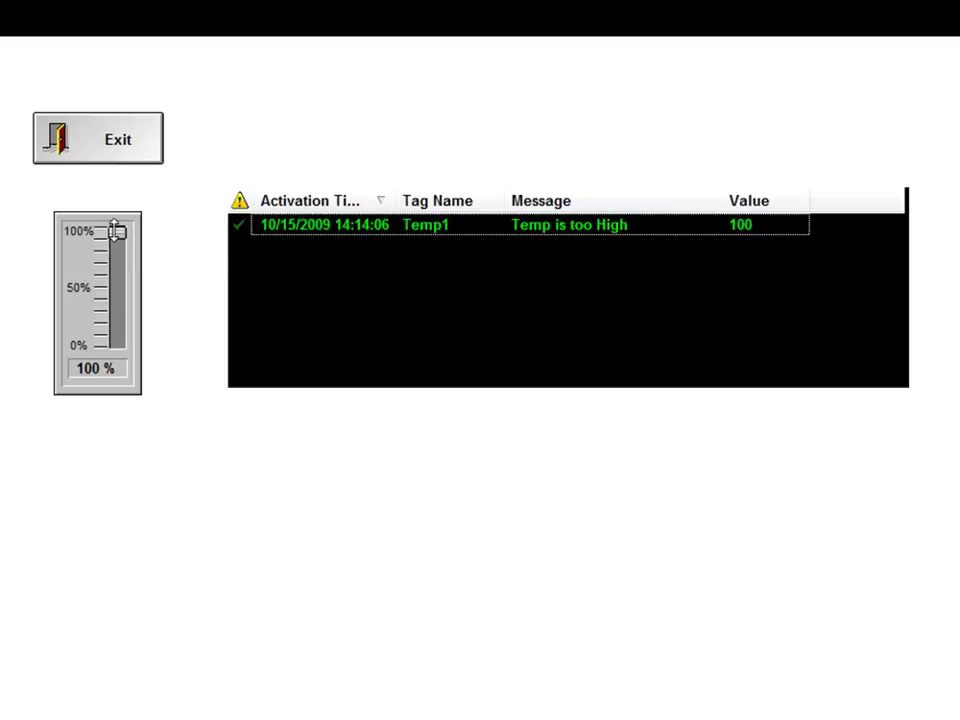
drag(117, 231, 117, 275)
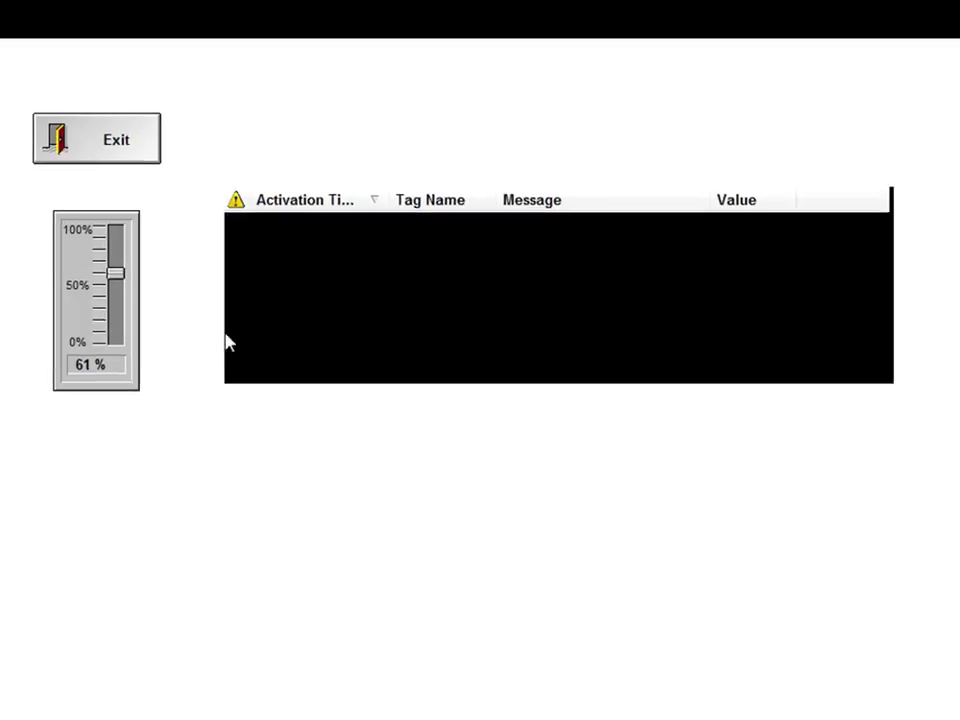
Exit the runtime application and launch Microsoft Office Access 2007.
click(128, 142)
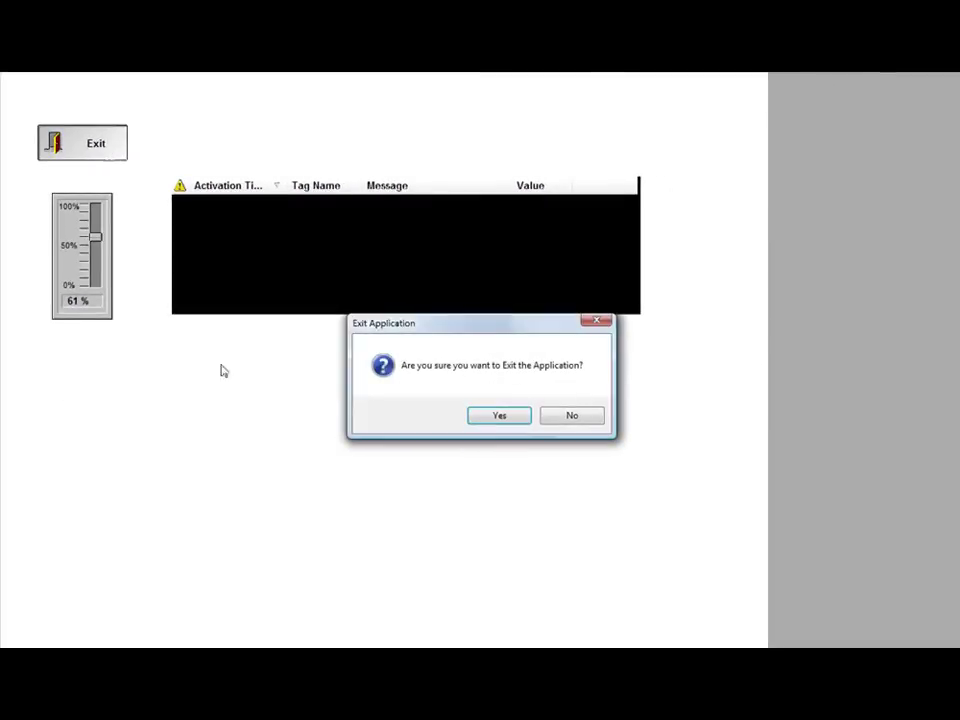
click(516, 418)
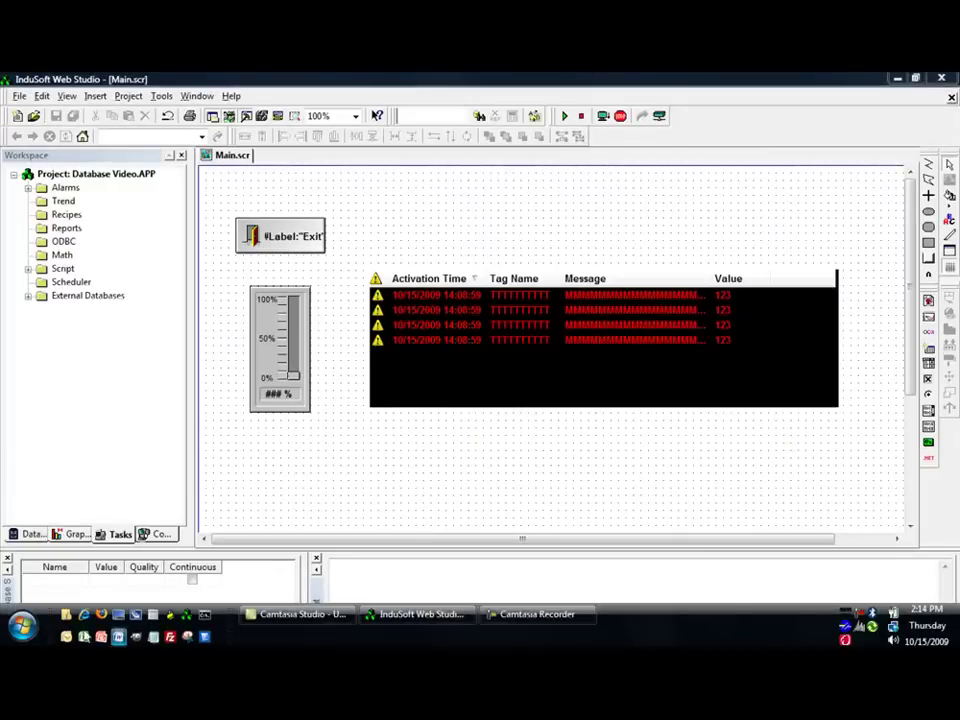
click(22, 626)
click(93, 451)
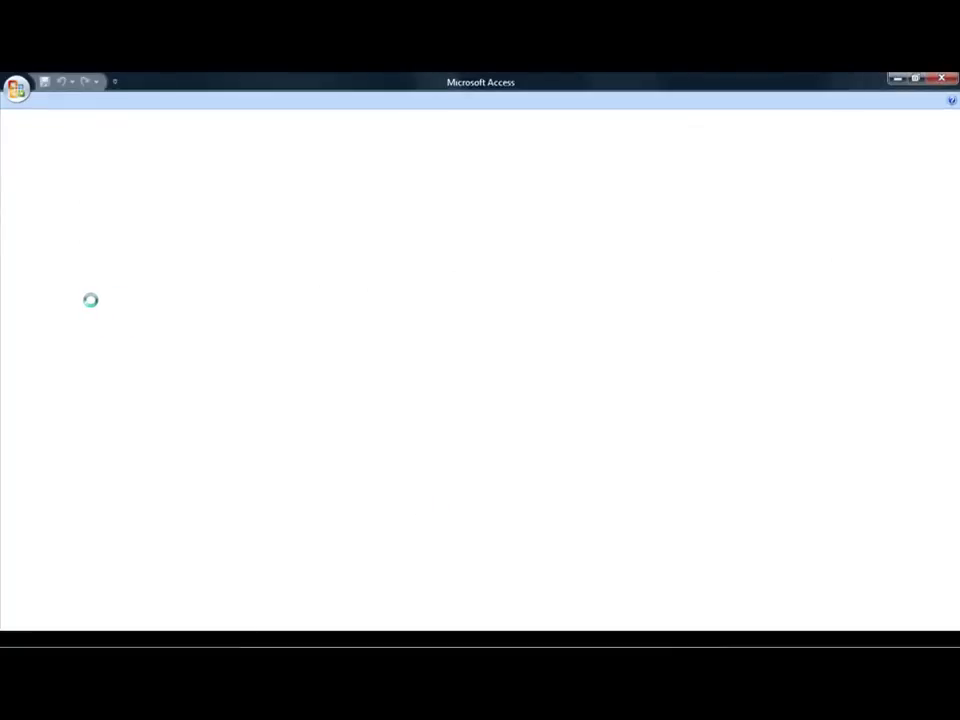
Open MyDB.accdb from the Database Video project folder, grouping objects by tables and related views.
click(16, 88)
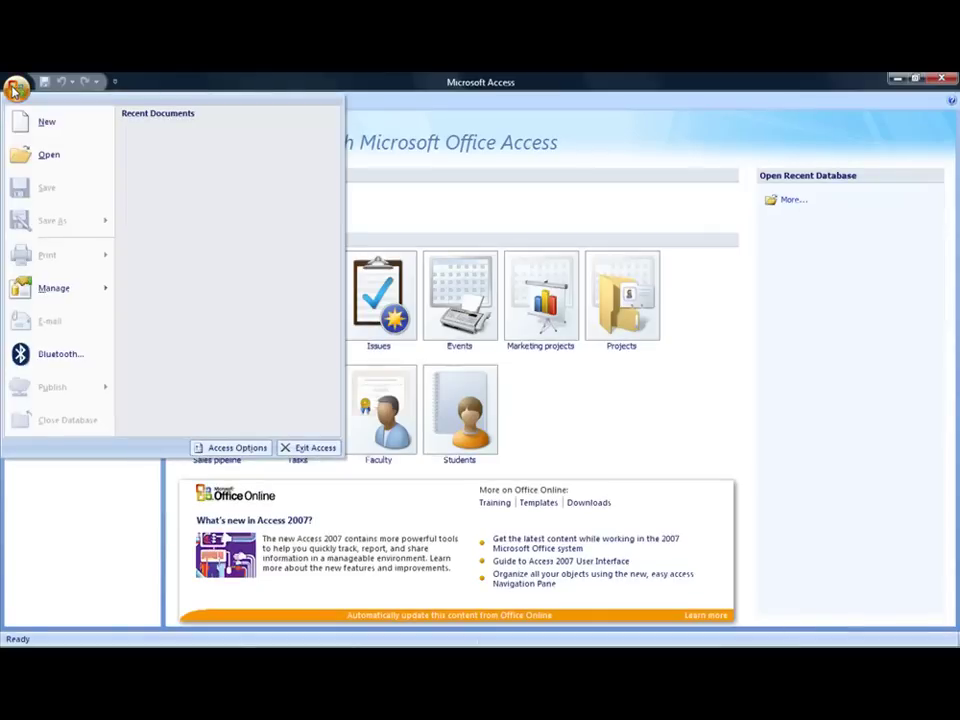
click(30, 153)
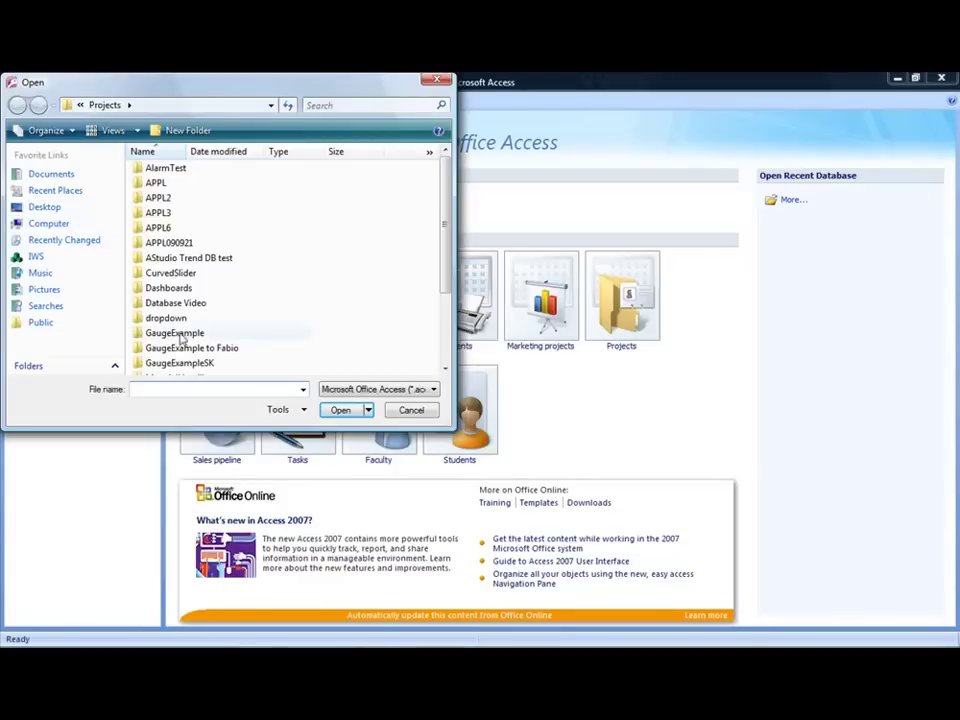
double_click(165, 305)
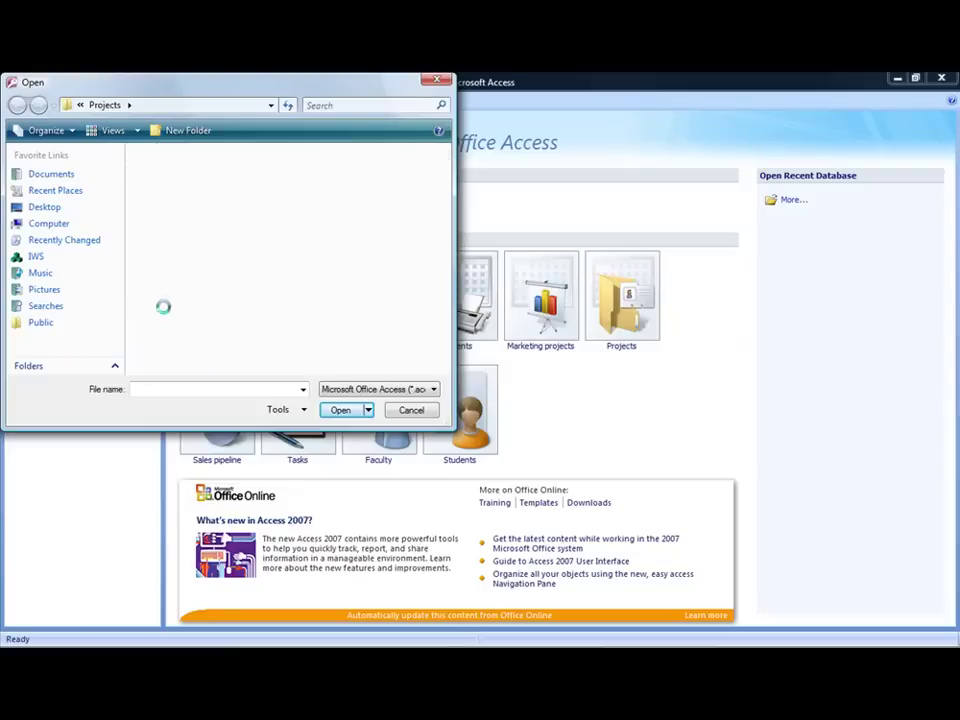
double_click(158, 273)
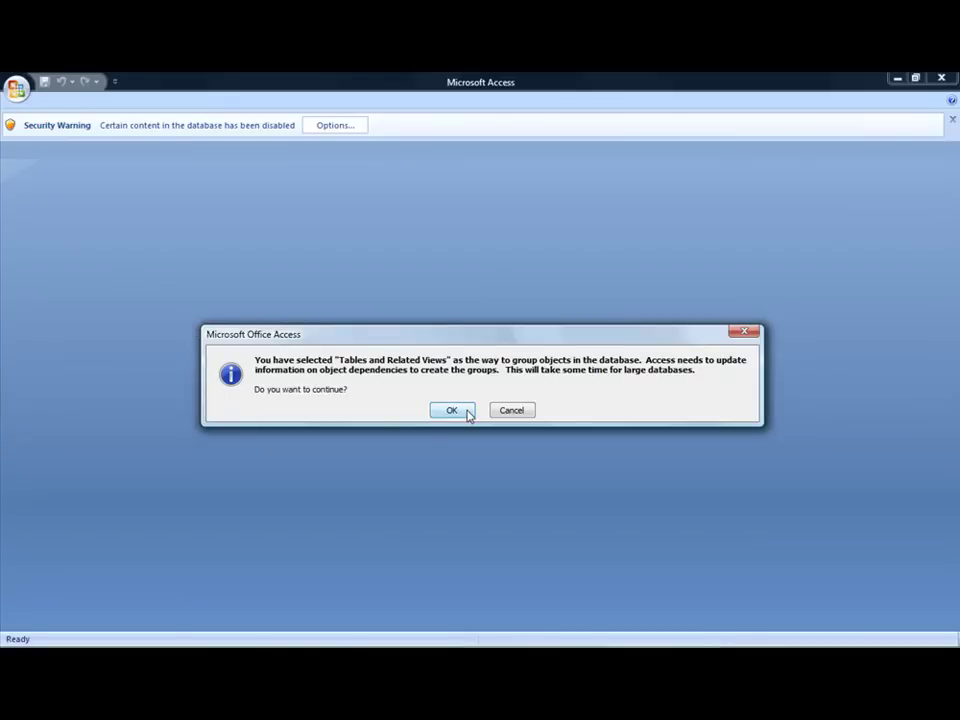
click(467, 412)
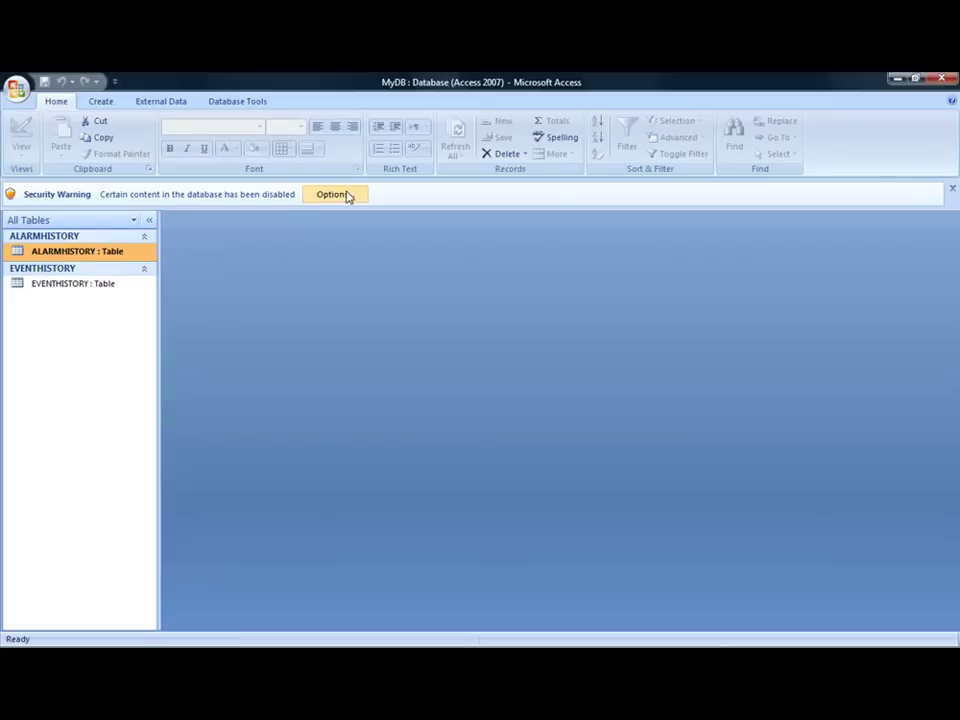
Enable the MyDB database's disabled content.
click(348, 195)
click(335, 408)
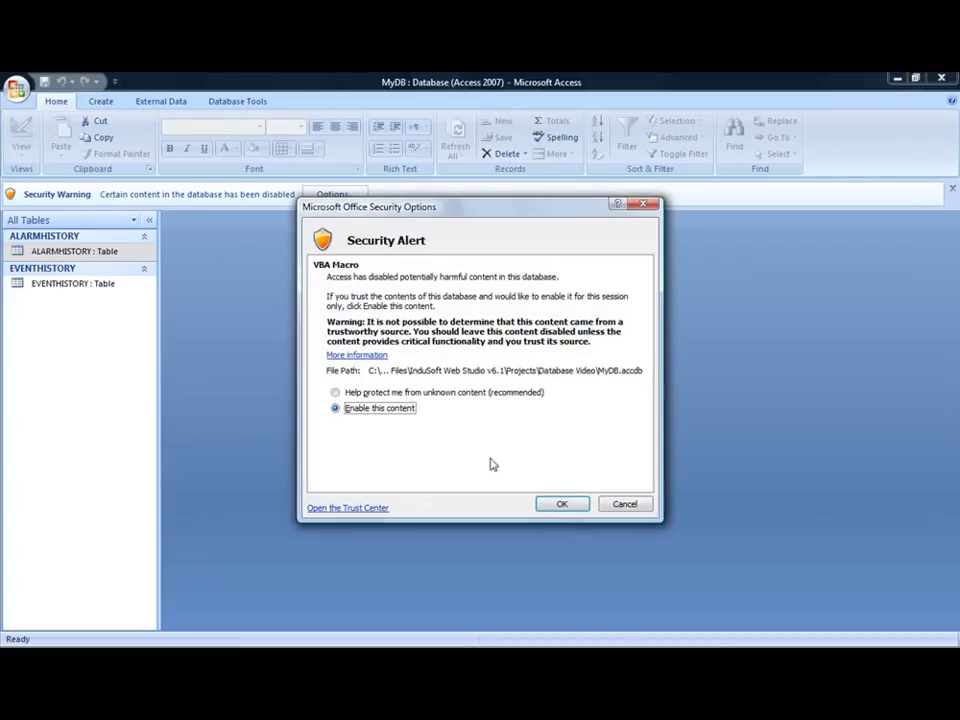
click(552, 503)
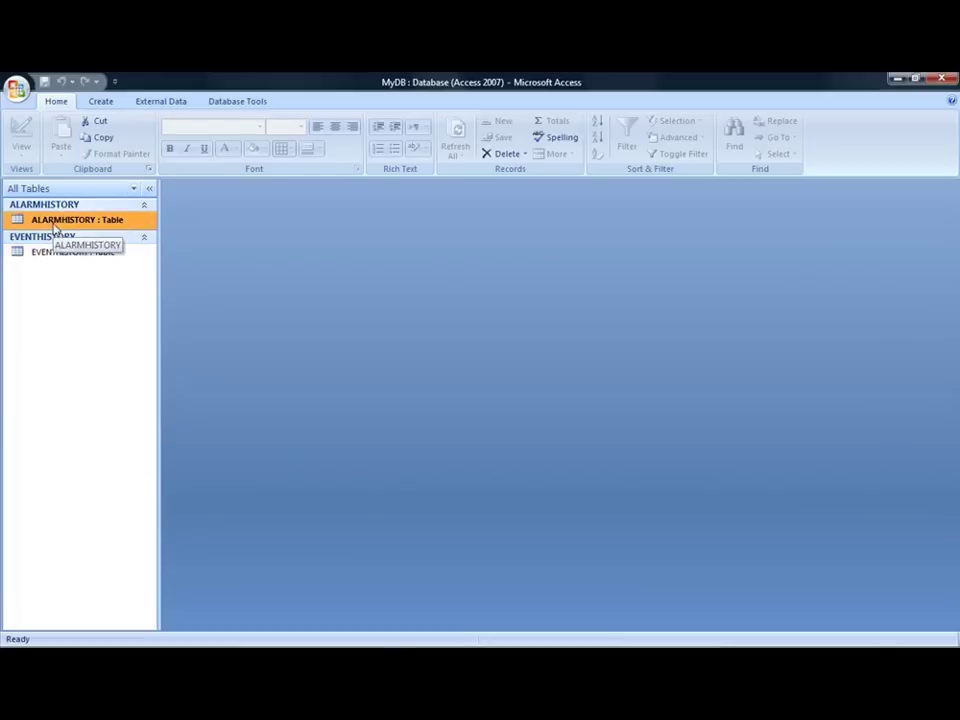
View ALARMHISTORY with wider Al_Start_Time and Al_Message columns, then close Access without saving layout.
double_click(60, 220)
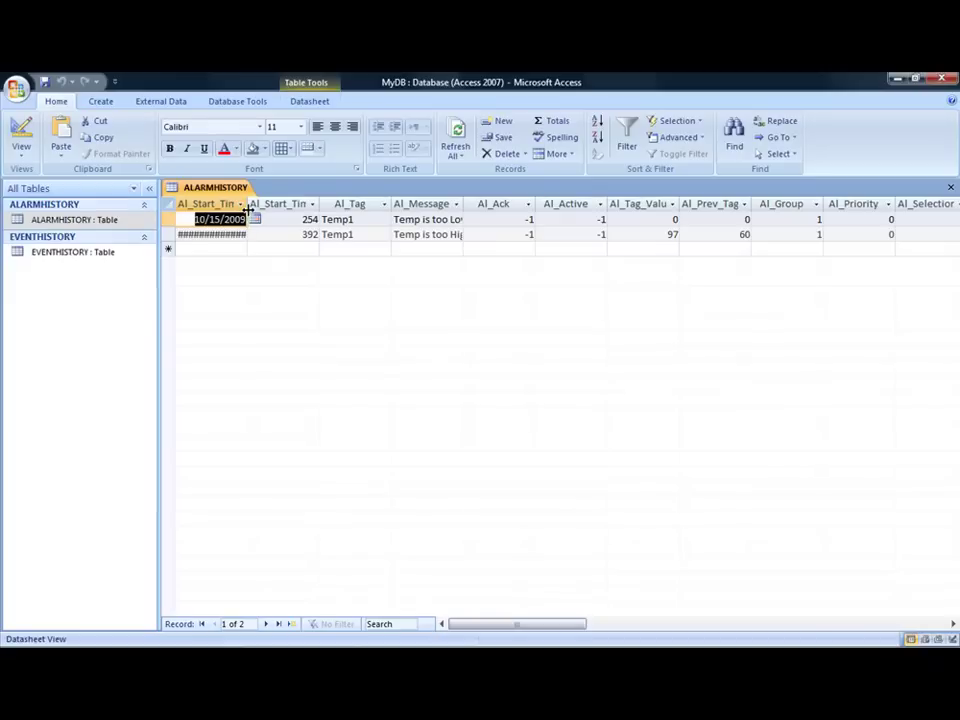
drag(246, 203, 298, 205)
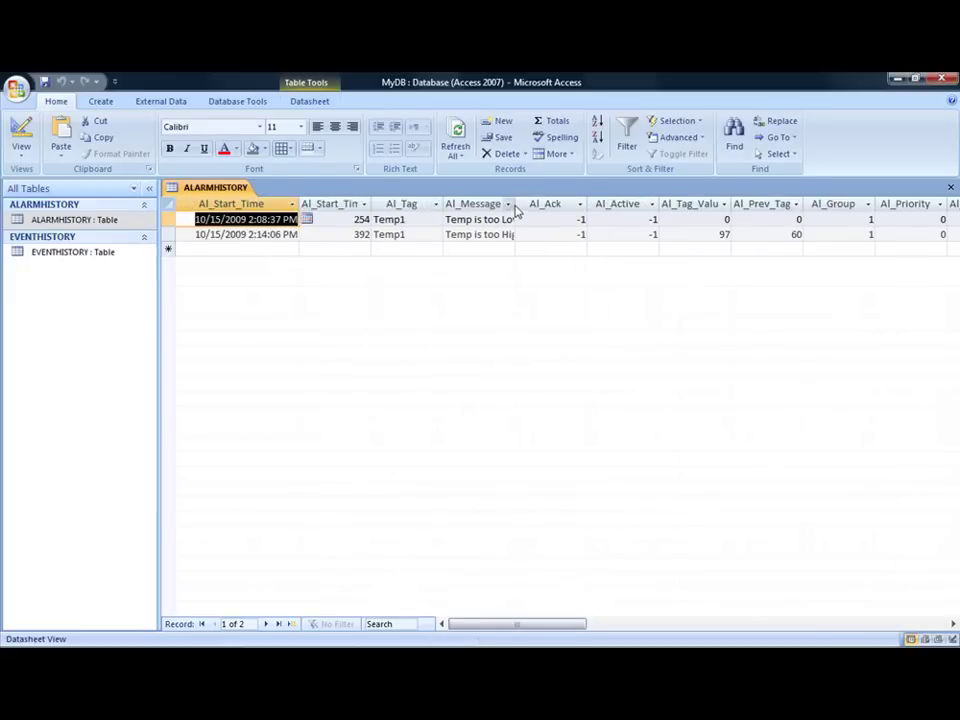
drag(514, 203, 524, 203)
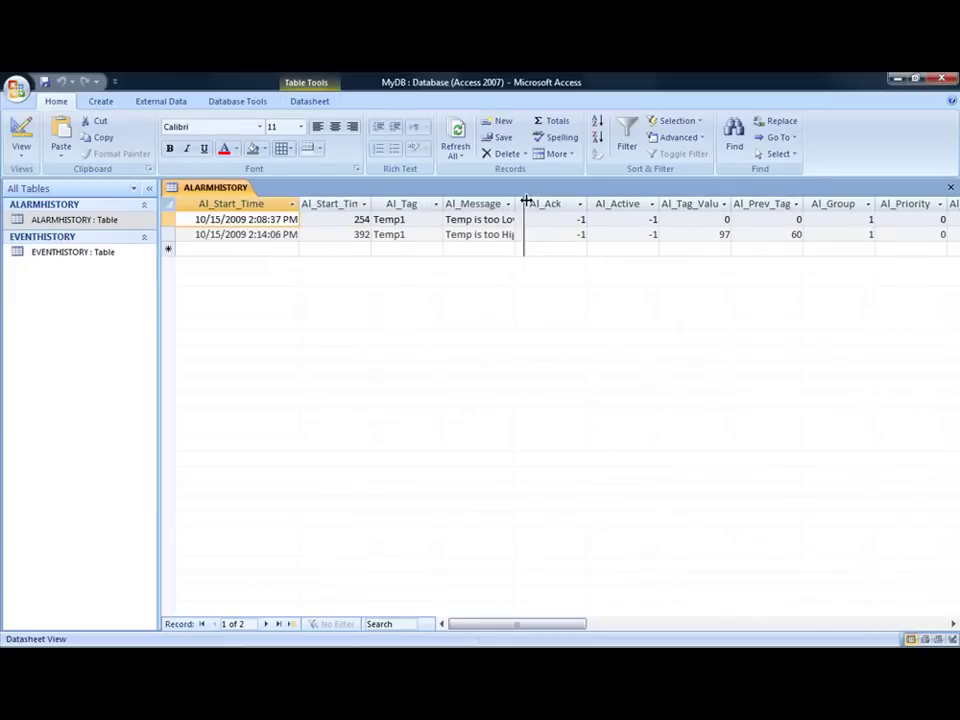
click(730, 235)
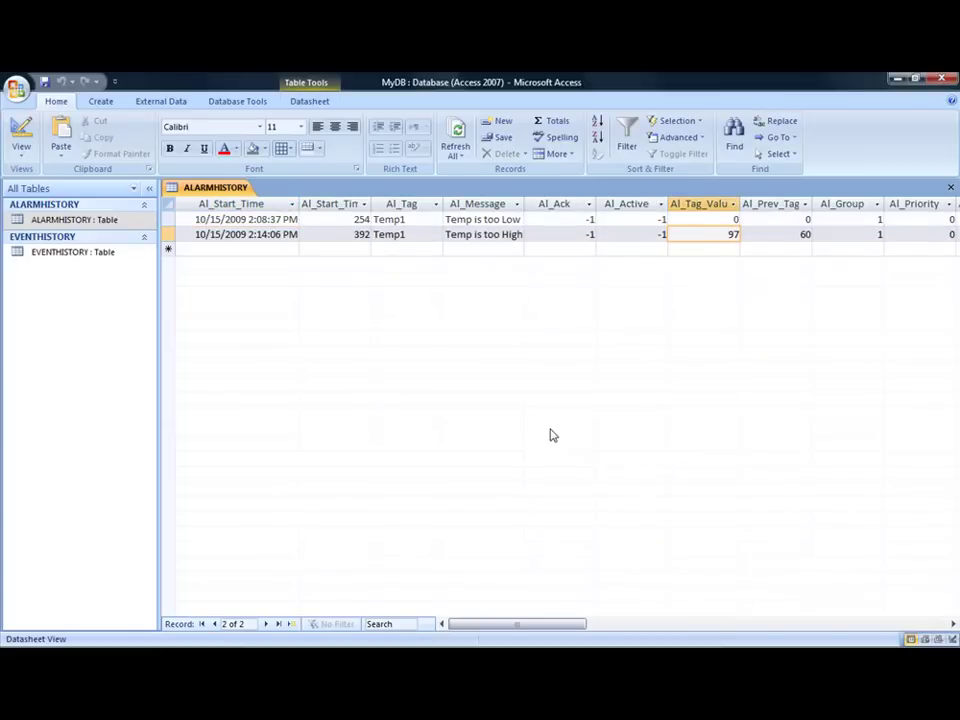
click(950, 187)
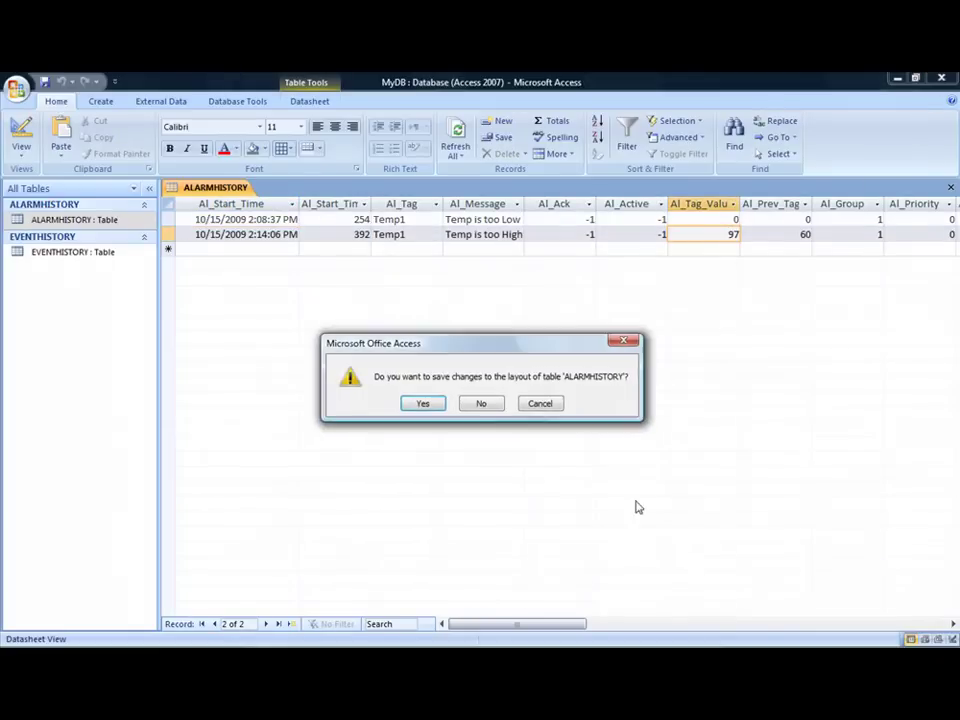
click(481, 403)
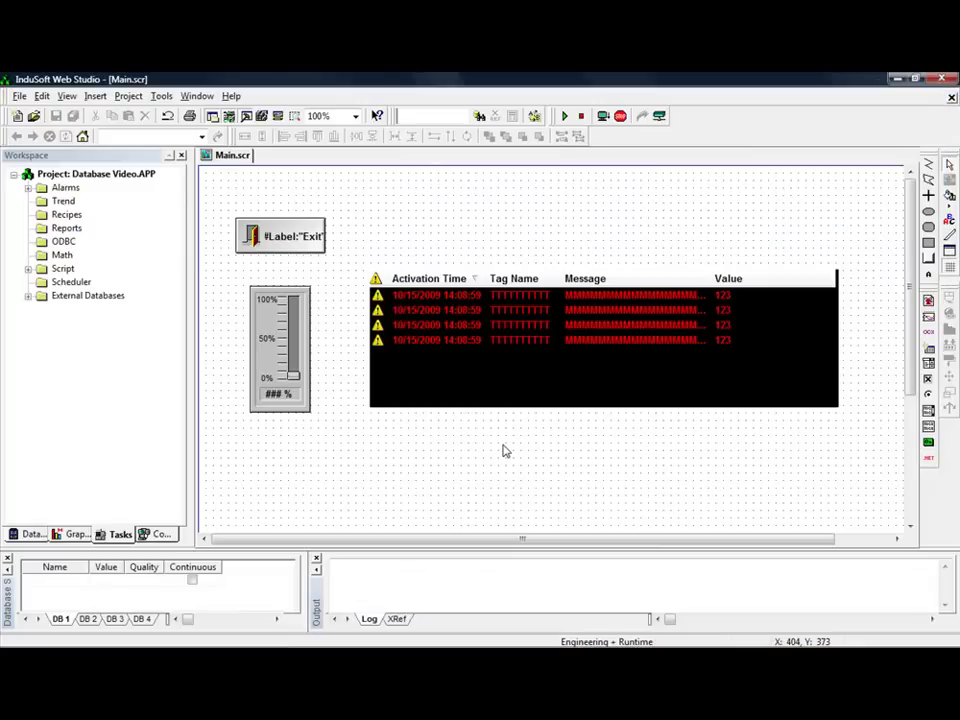